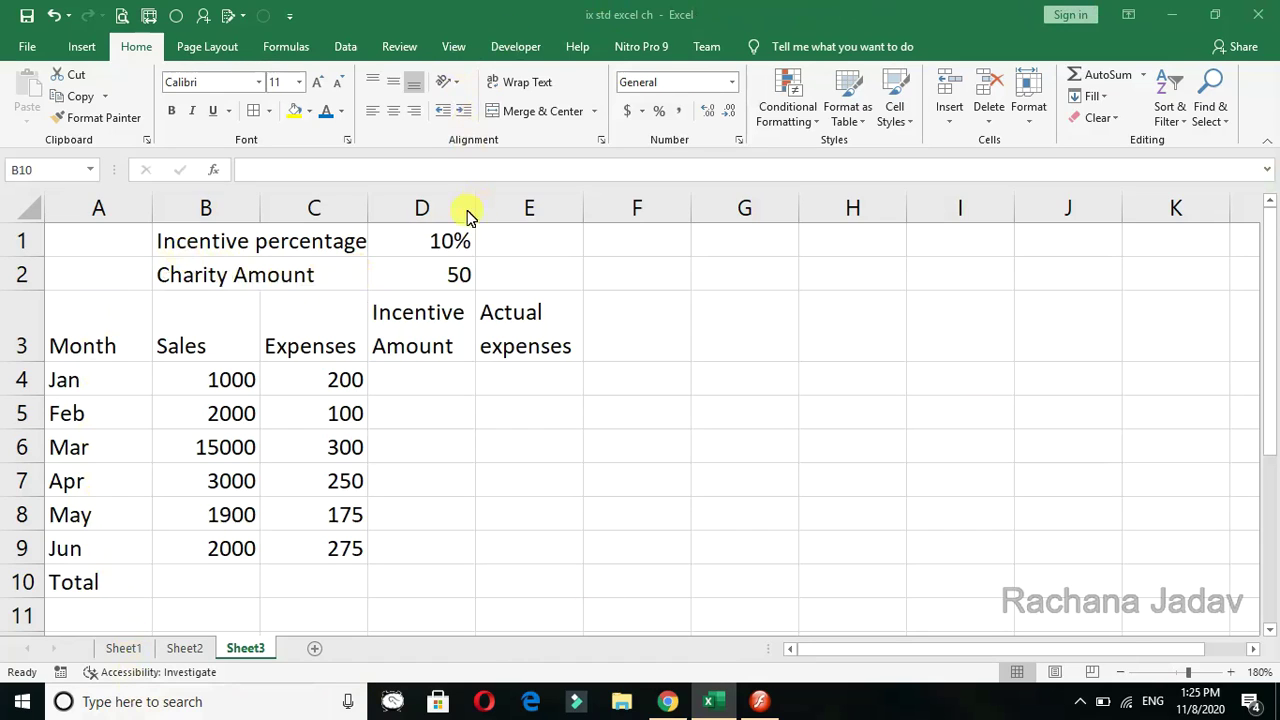
Point out Jan's sales in B4, Jan's expenses in C4 and the Sales Total cell.
{"action": "left_click", "coordinate": [233, 380]}
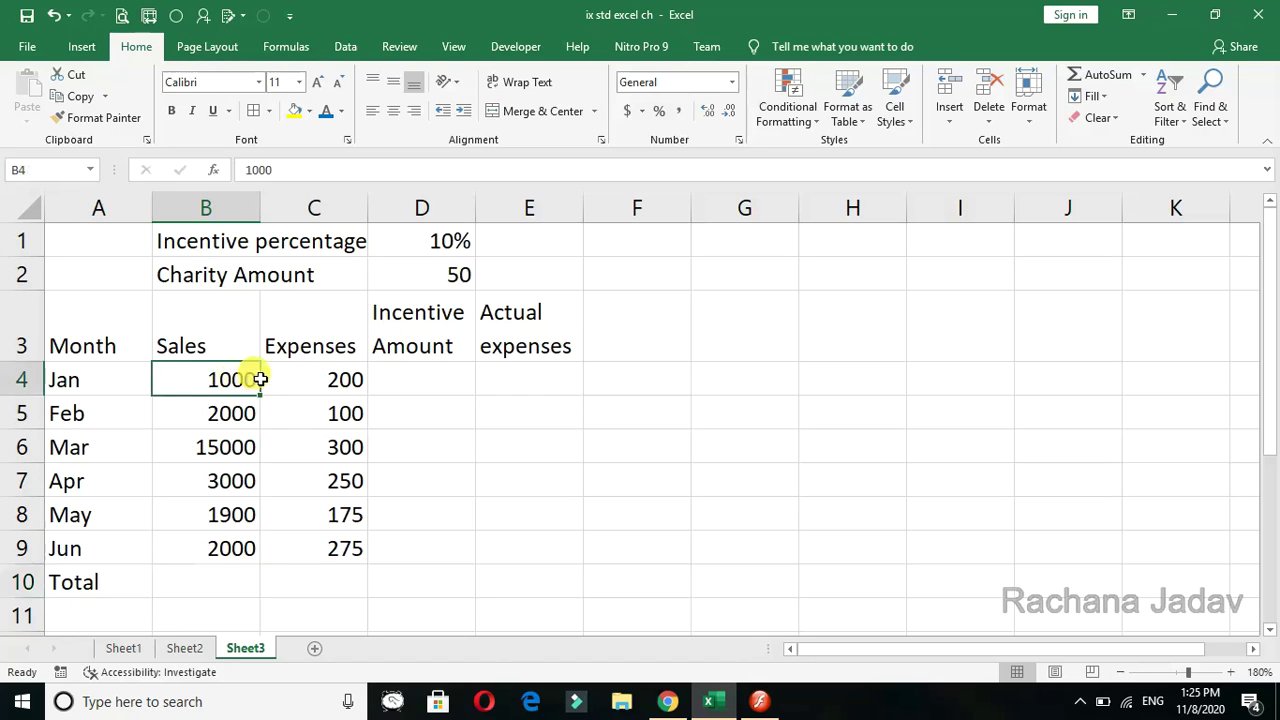
{"action": "left_click", "coordinate": [312, 380]}
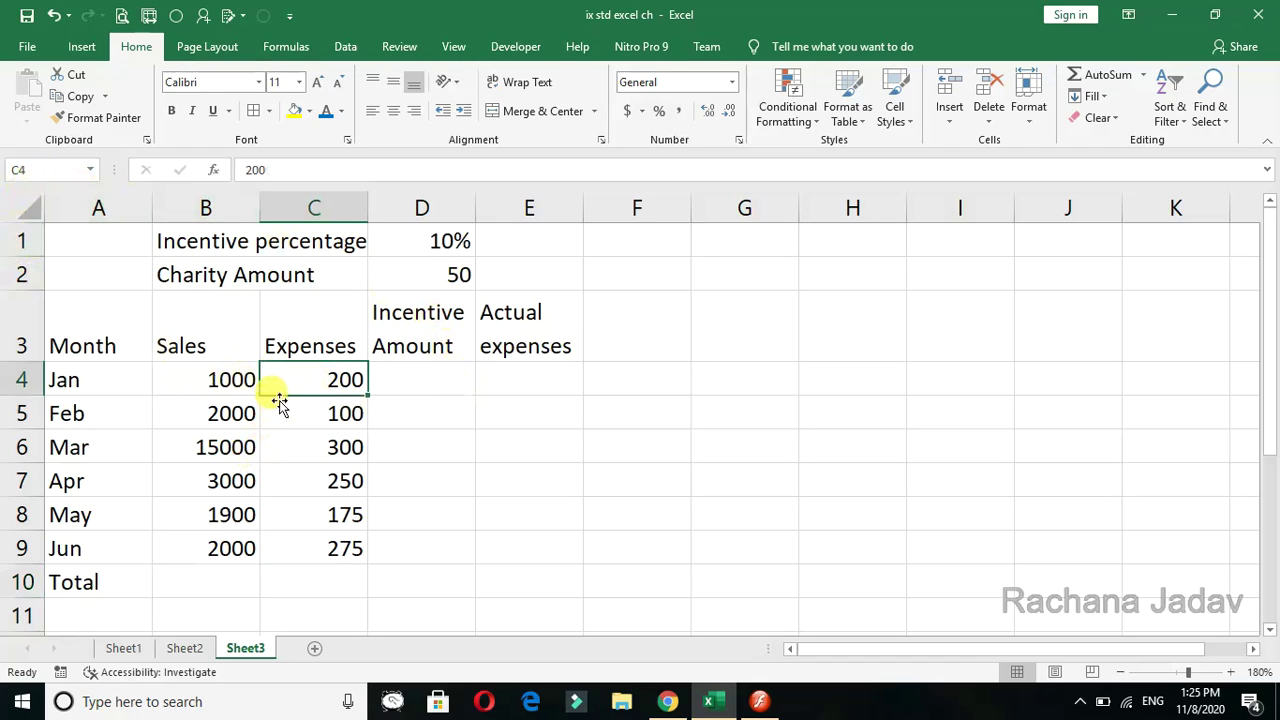
{"action": "scroll", "coordinate": [265, 395], "scroll_direction": "down", "scroll_amount": 1}
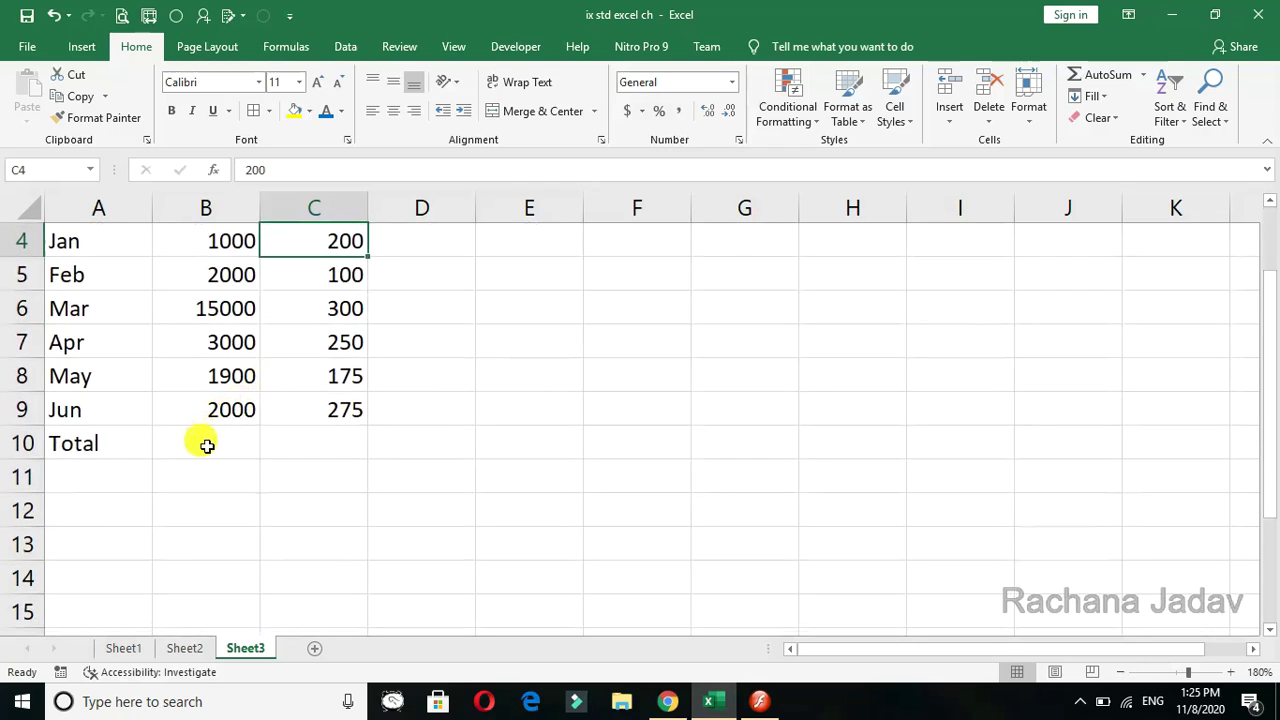
{"action": "left_click", "coordinate": [207, 445]}
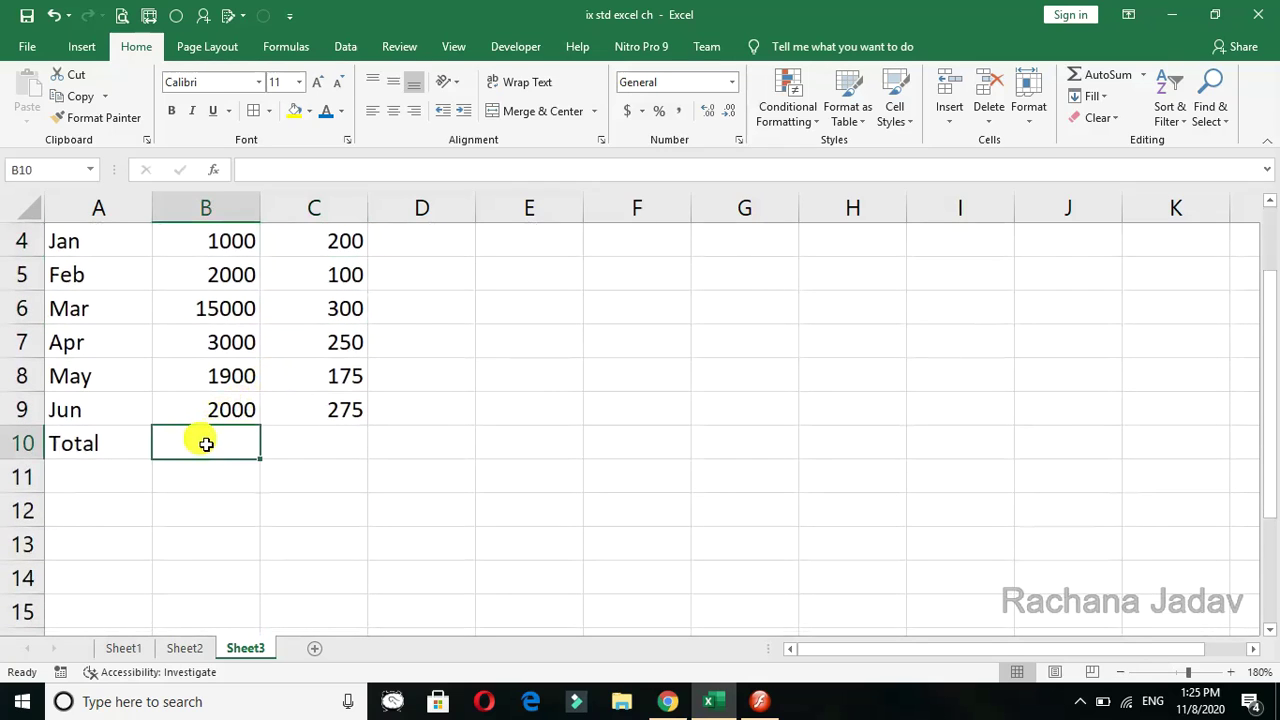
Enter the labels Relative, Absolute and Mixed in H7, H8 and H9.
{"action": "left_click", "coordinate": [817, 339]}
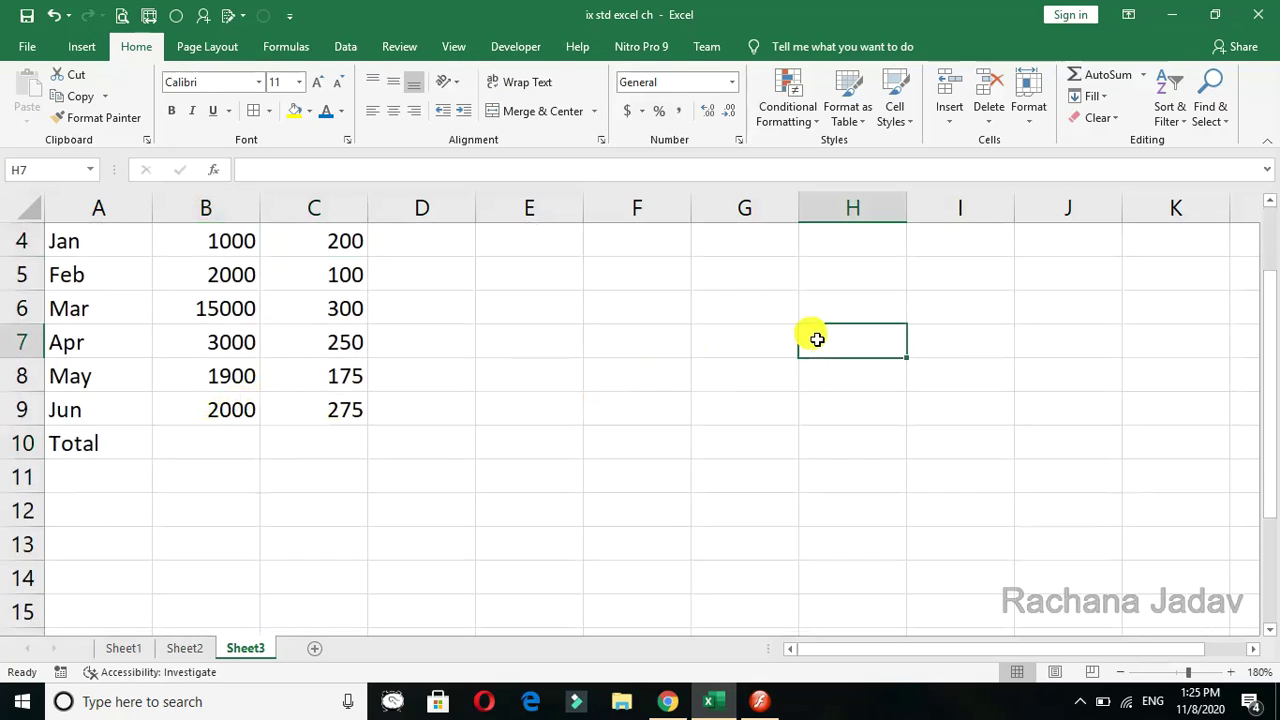
{"action": "type", "text": "Relative"}
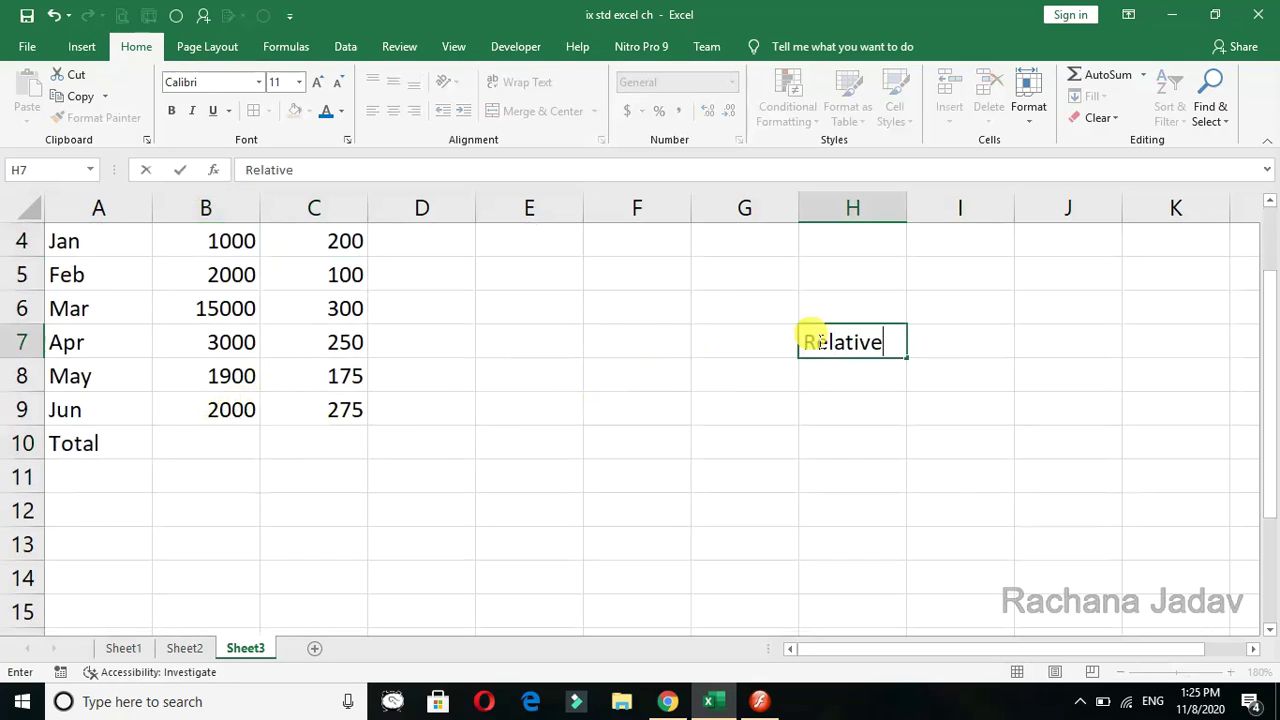
{"action": "key", "text": "Return"}
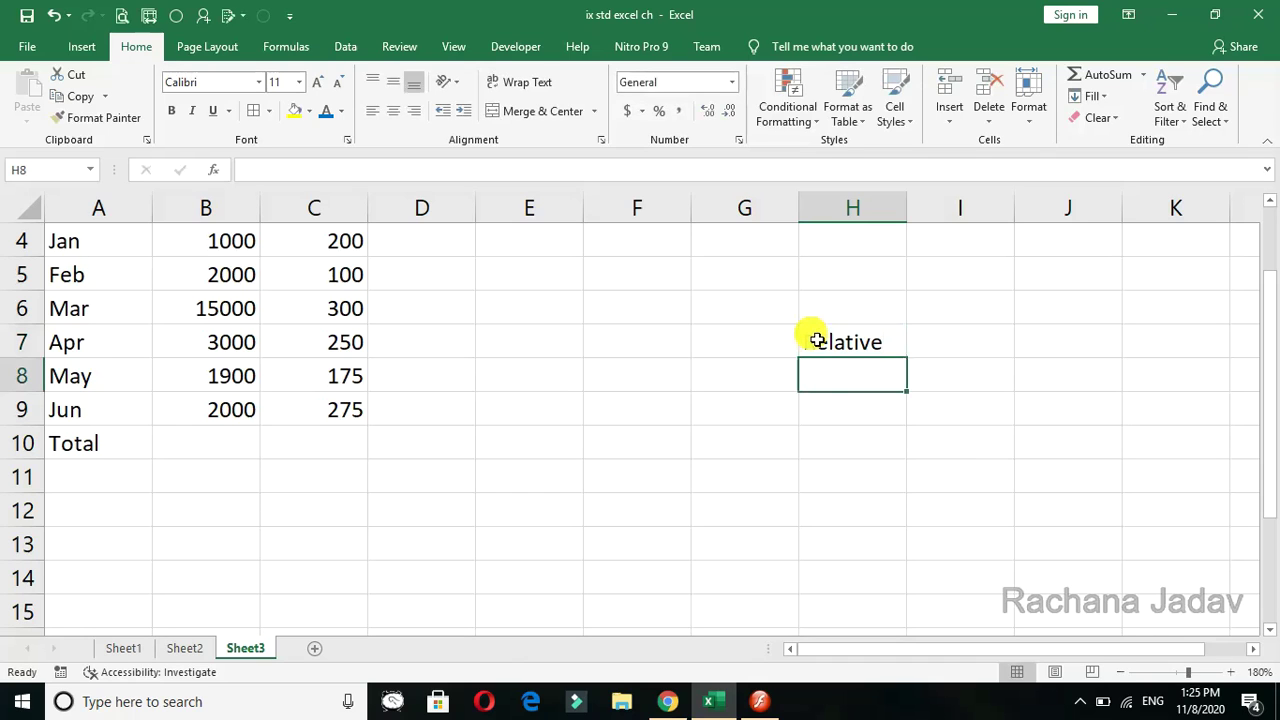
{"action": "type", "text": "Absolute"}
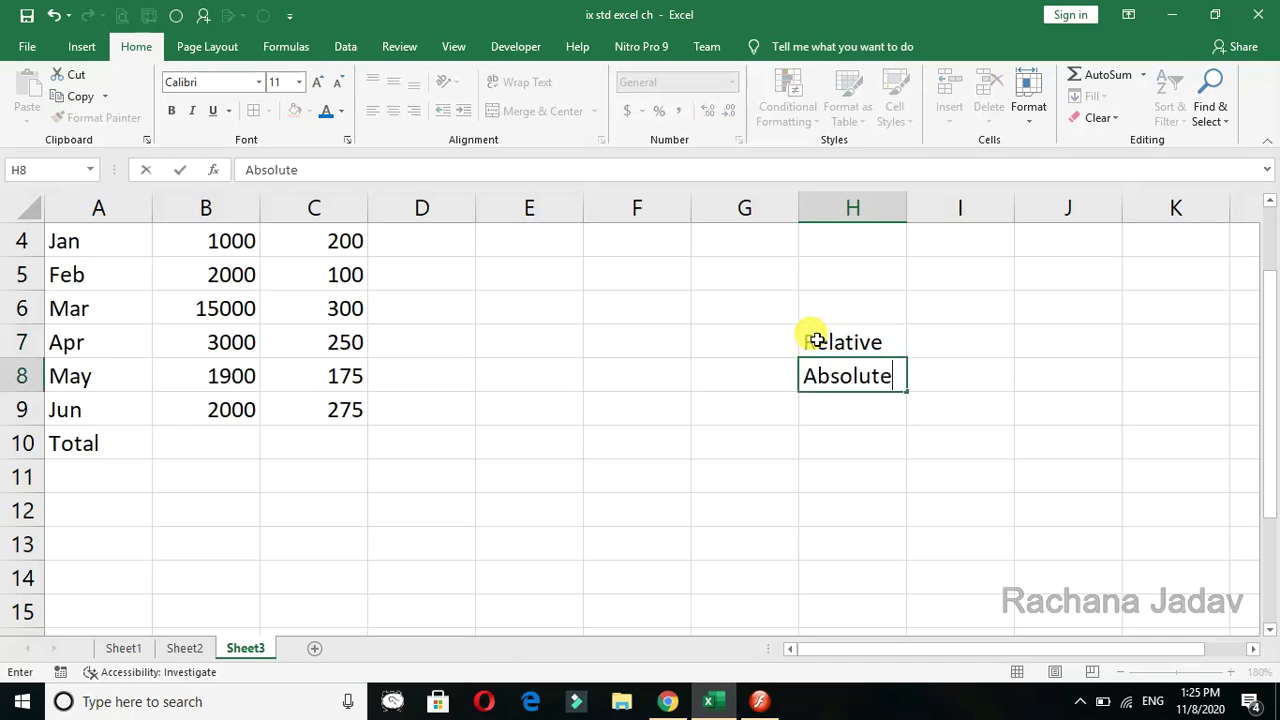
{"action": "key", "text": "Return"}
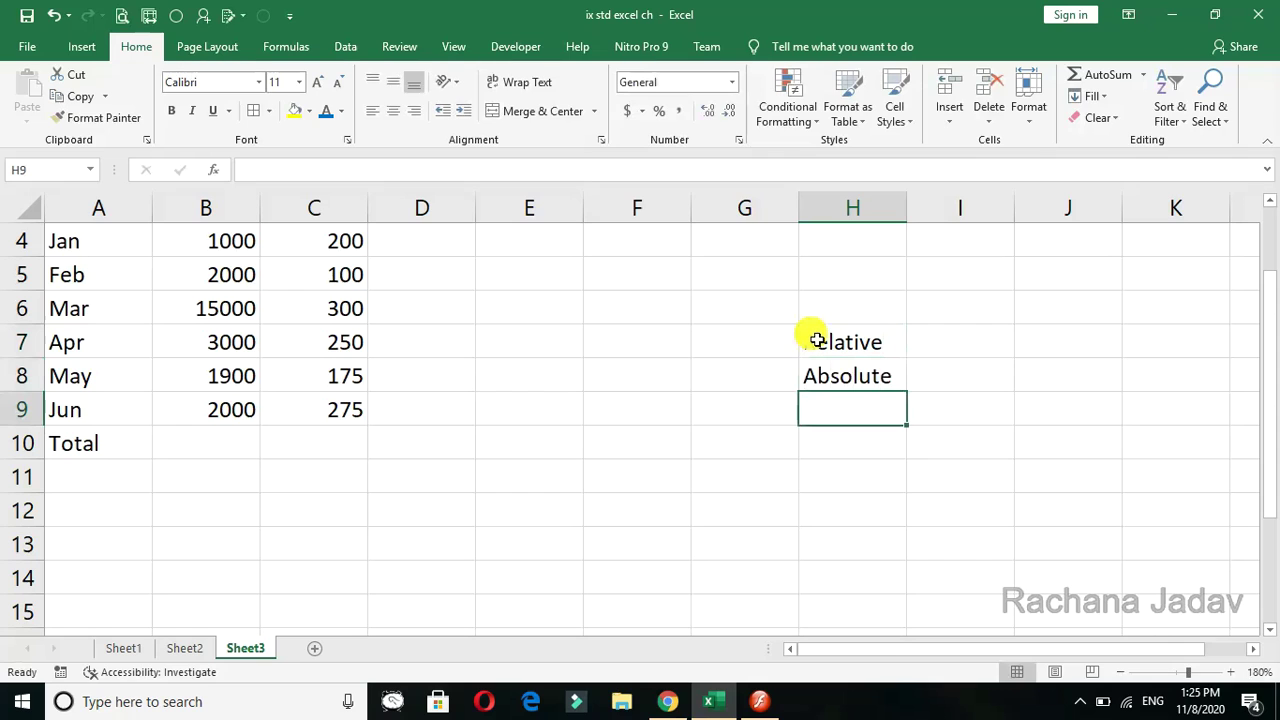
{"action": "type", "text": "Mixed"}
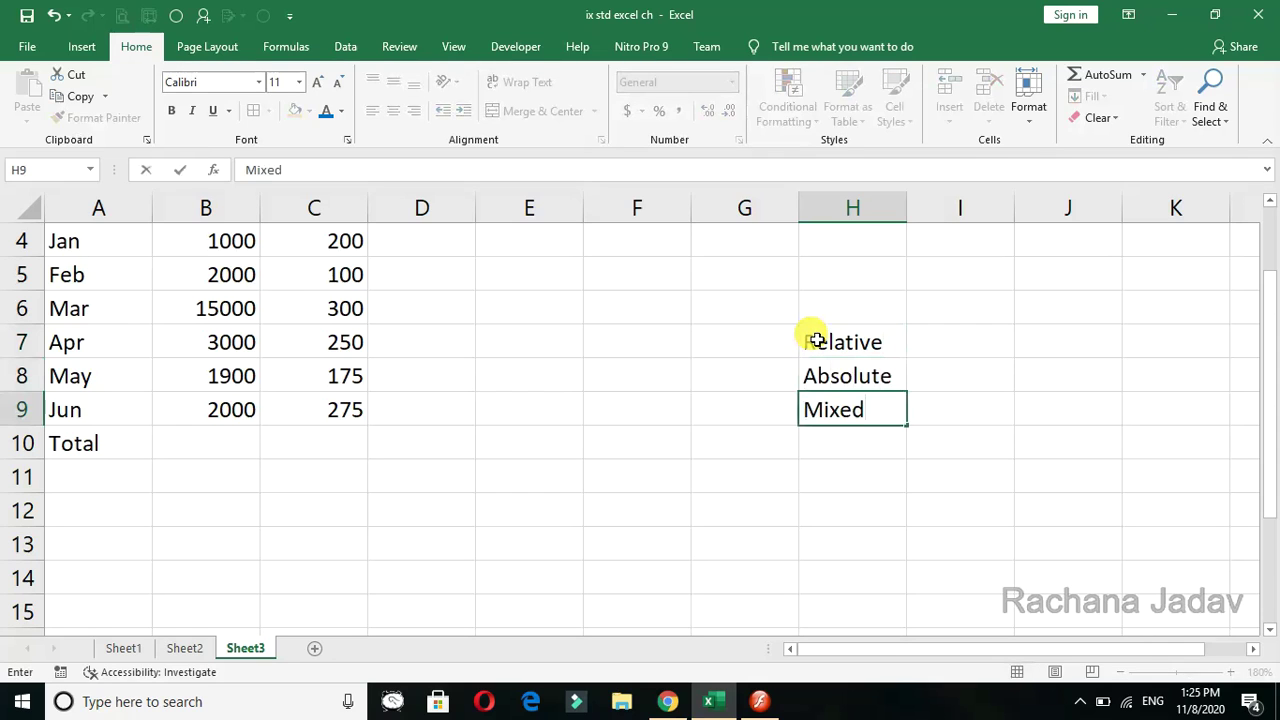
{"action": "left_click", "coordinate": [226, 443]}
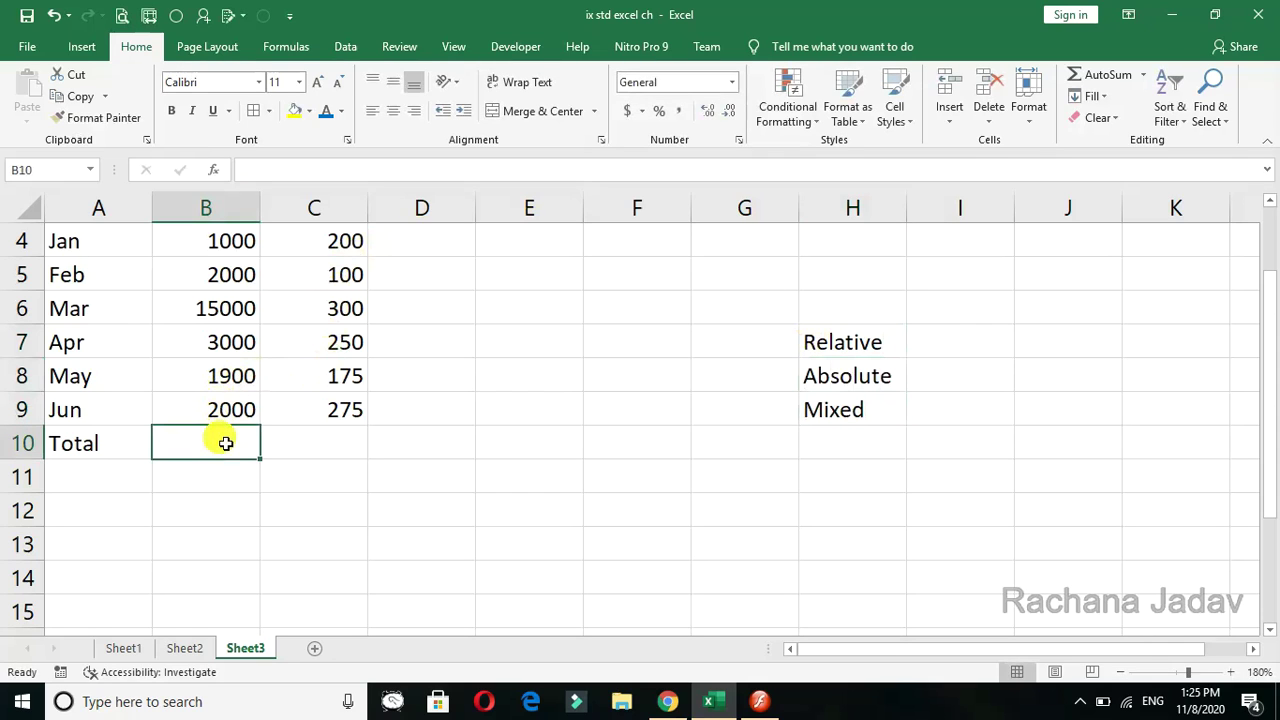
AutoSum Jan–Jun sales into B10 as =SUM(B4:B9), showing 24900.
{"action": "scroll", "coordinate": [274, 348], "scroll_direction": "up", "scroll_amount": 1}
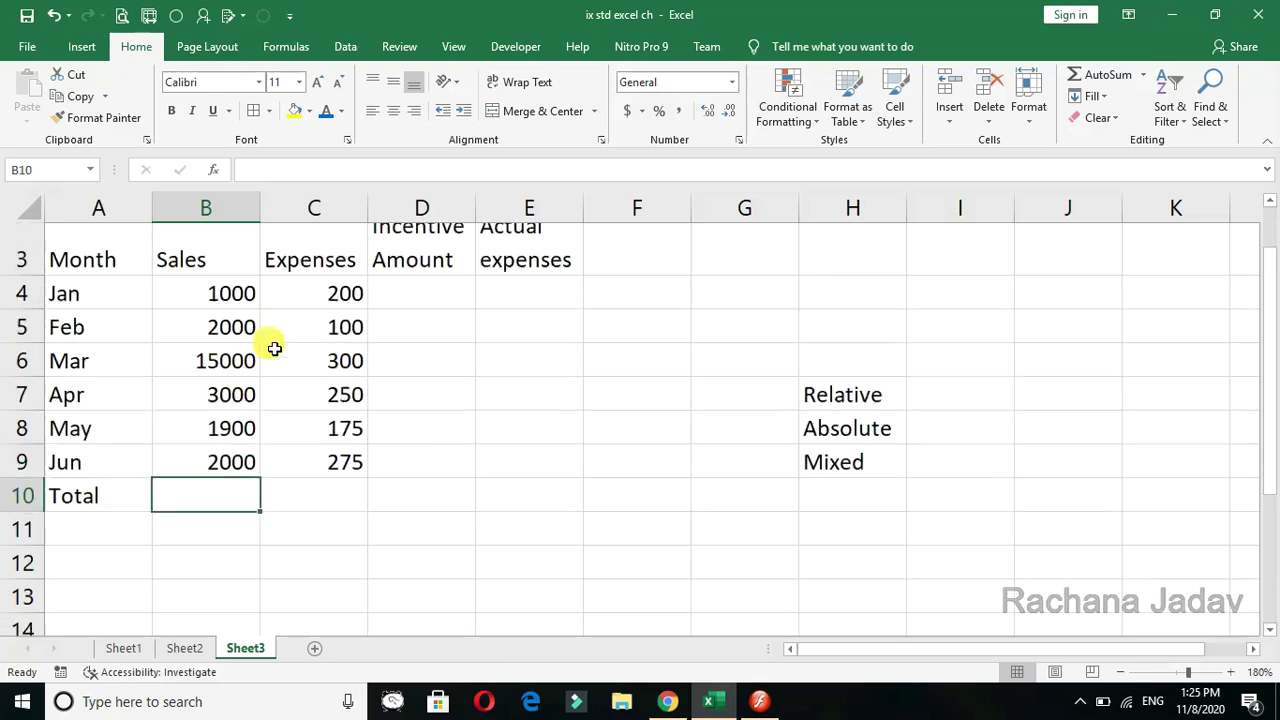
{"action": "scroll", "coordinate": [266, 343], "scroll_direction": "up", "scroll_amount": 1}
{"action": "scroll", "coordinate": [274, 343], "scroll_direction": "down", "scroll_amount": 1}
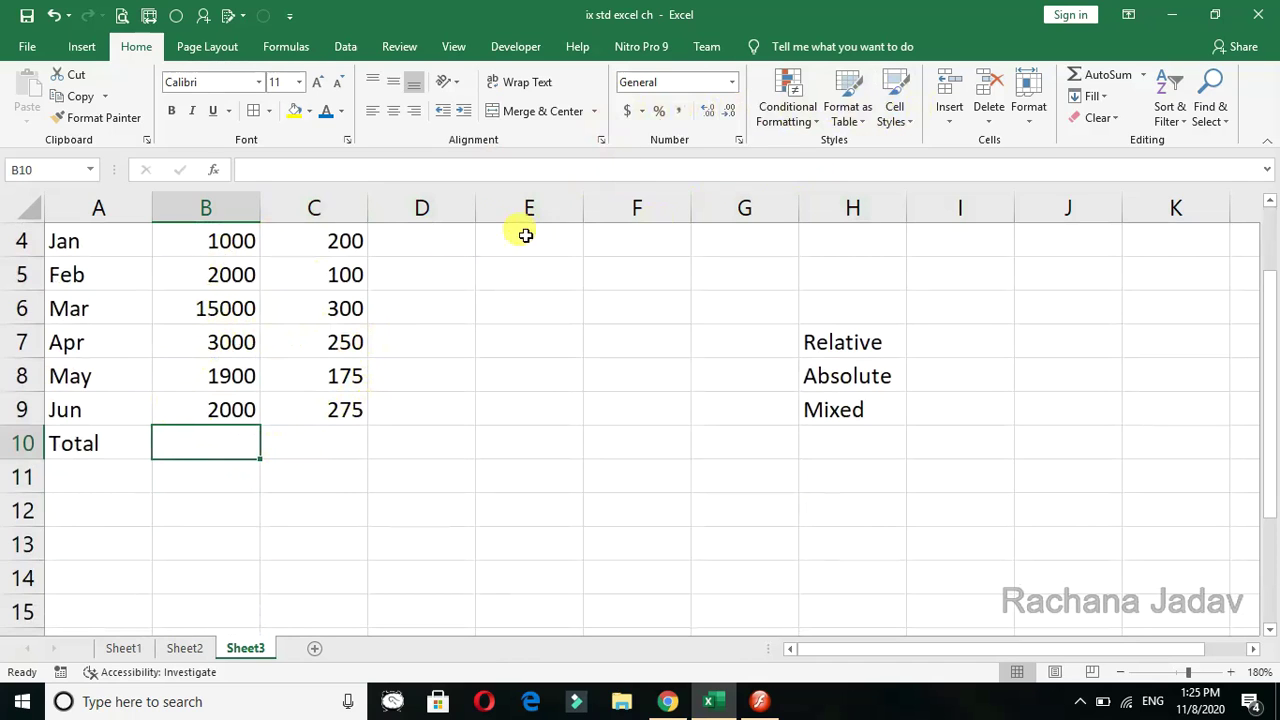
{"action": "scroll", "coordinate": [443, 229], "scroll_direction": "up", "scroll_amount": 1}
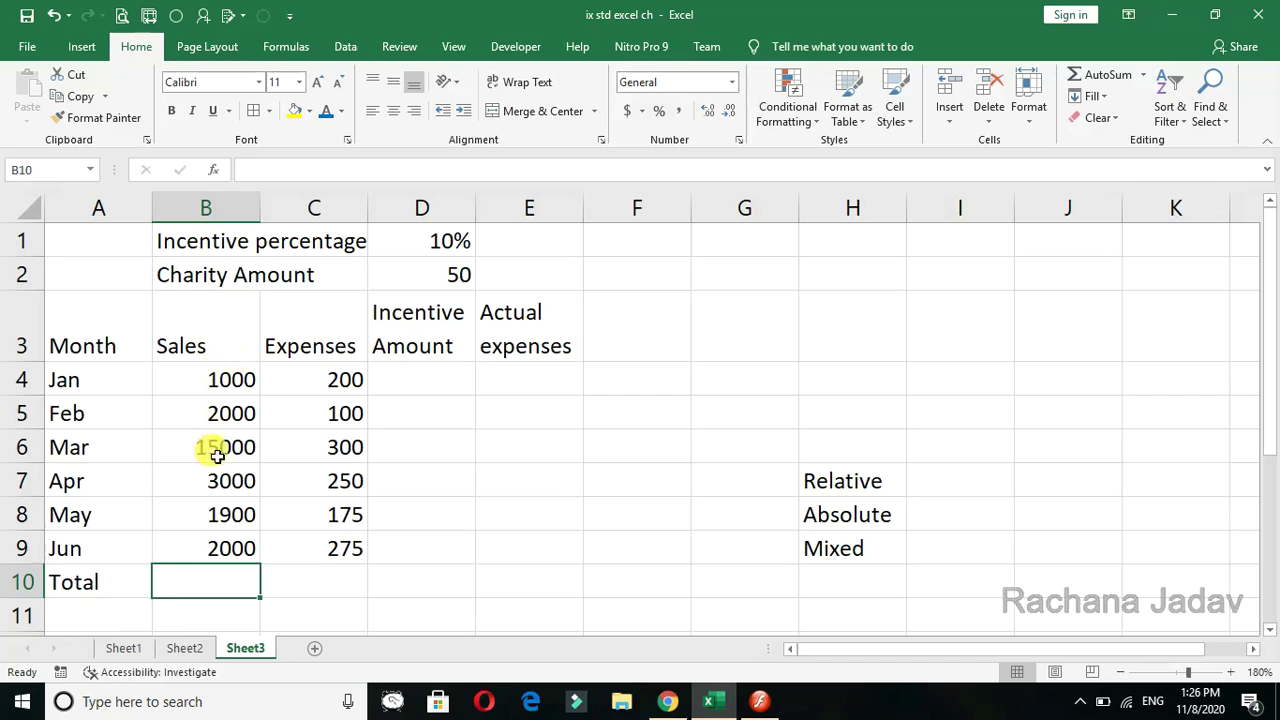
{"action": "left_click", "coordinate": [1095, 76]}
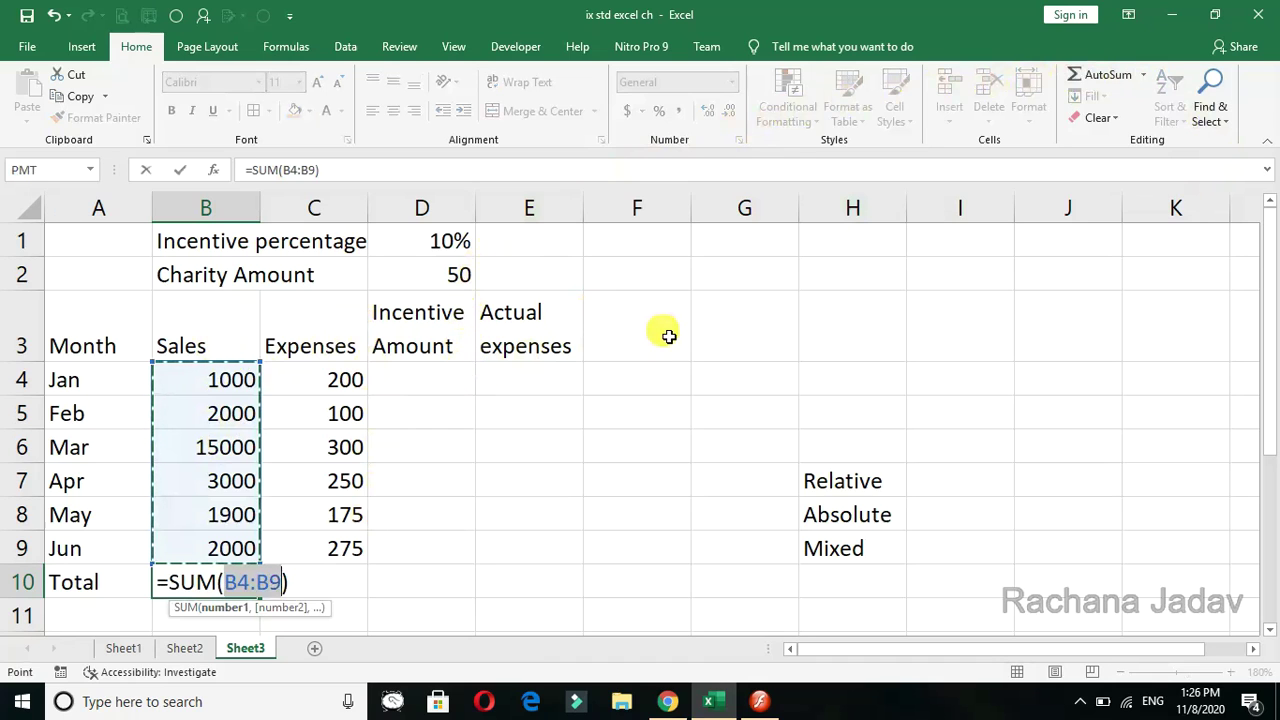
{"action": "key", "text": "Return"}
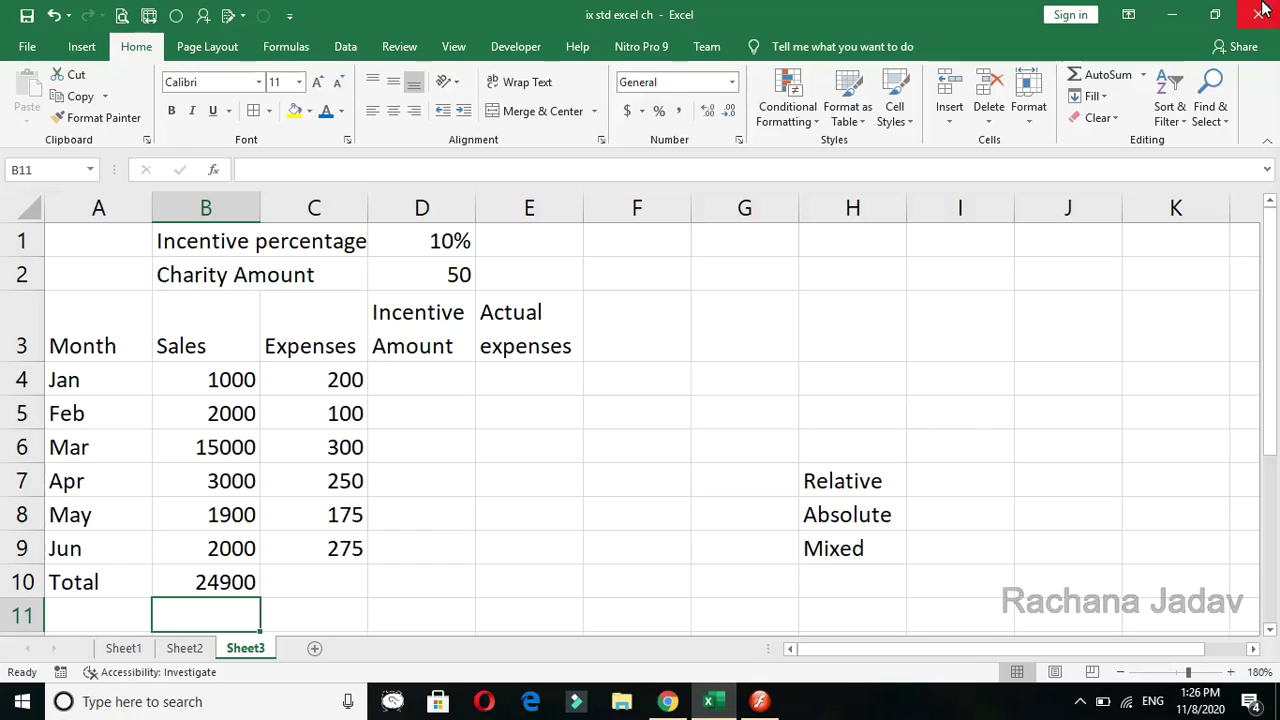
{"action": "left_click", "coordinate": [228, 576]}
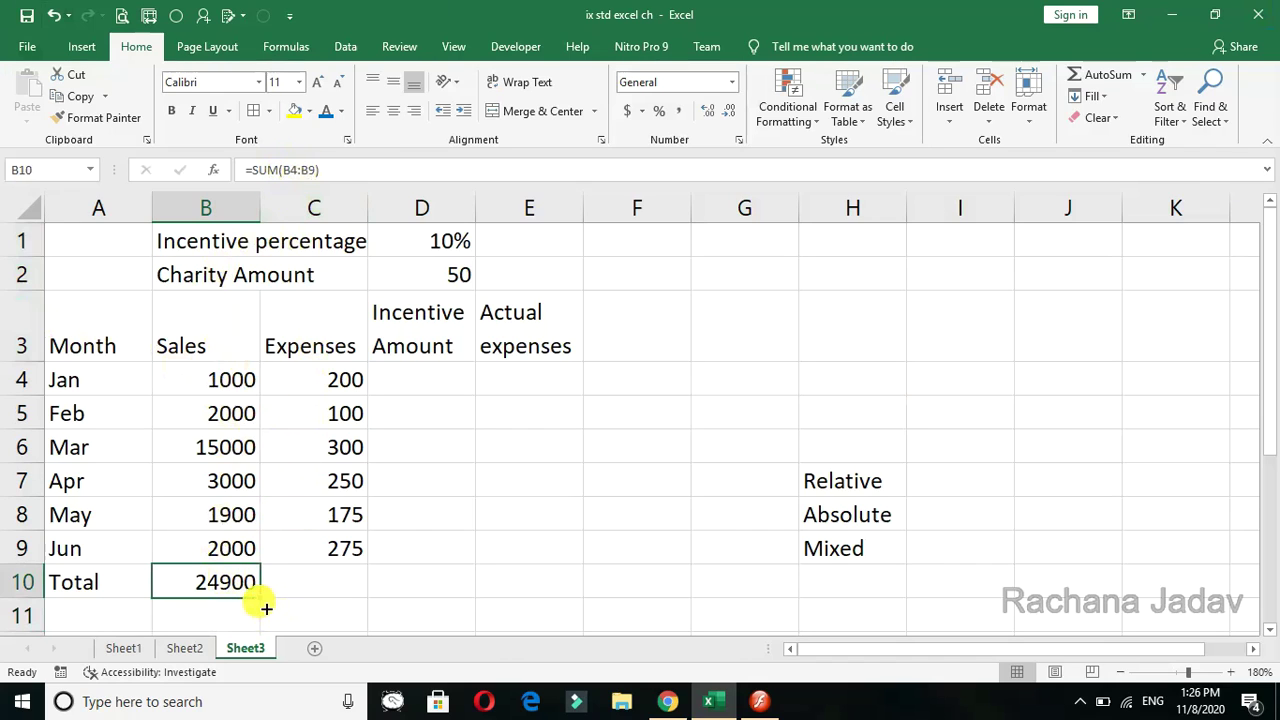
Copy the total formula to C10 as =SUM(C4:C9), giving an expenses total of 1300.
{"action": "left_click_drag", "start_coordinate": [265, 606], "coordinate": [366, 603]}
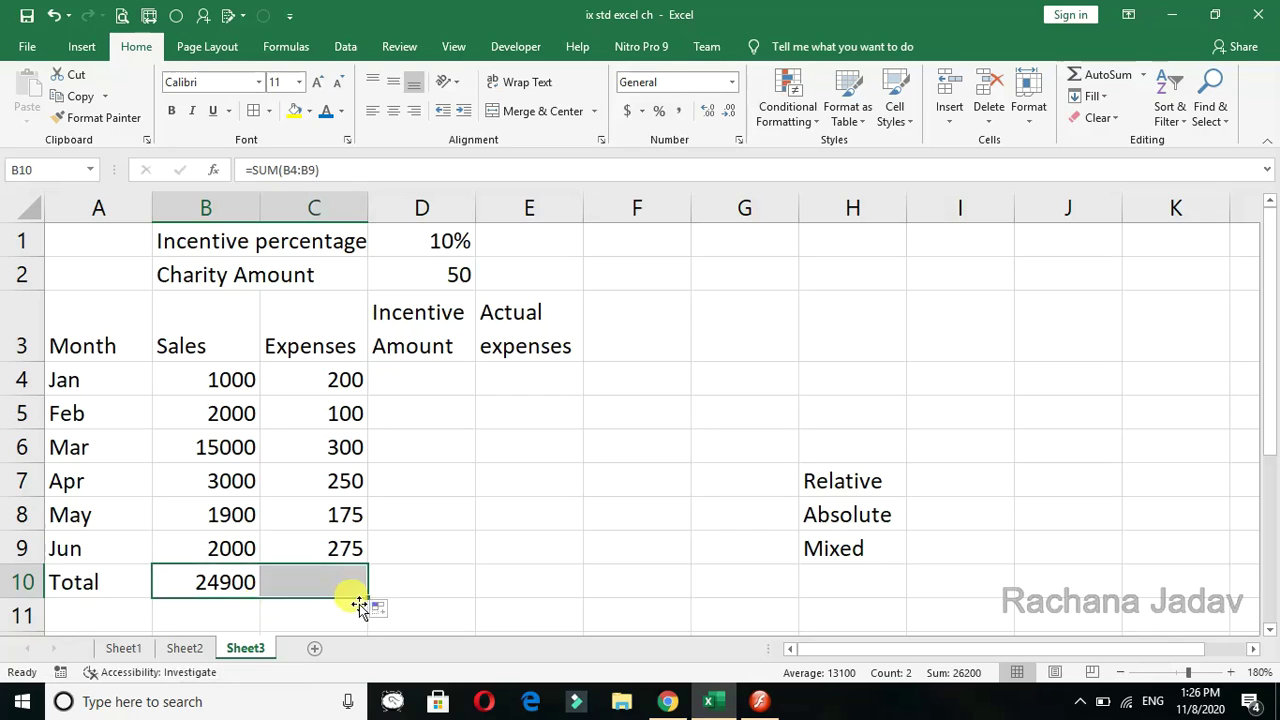
{"action": "left_click", "coordinate": [319, 584]}
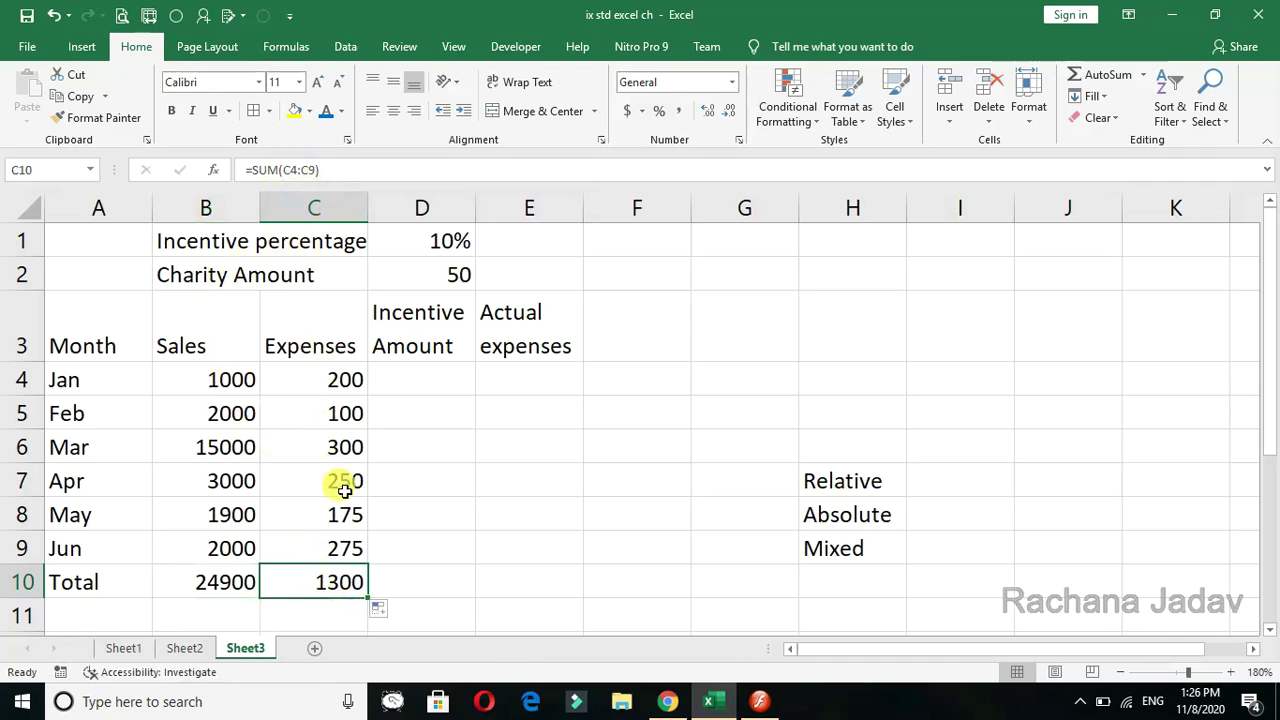
{"action": "double_click", "coordinate": [319, 584]}
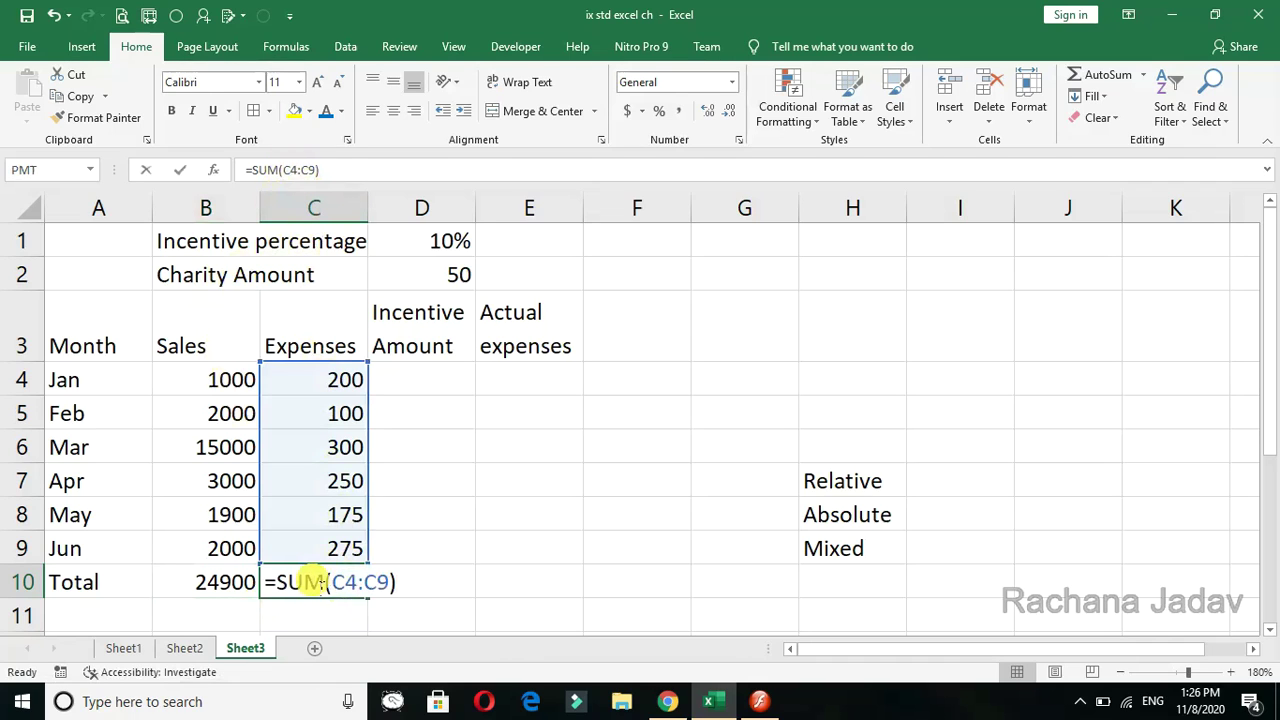
{"action": "double_click", "coordinate": [211, 582]}
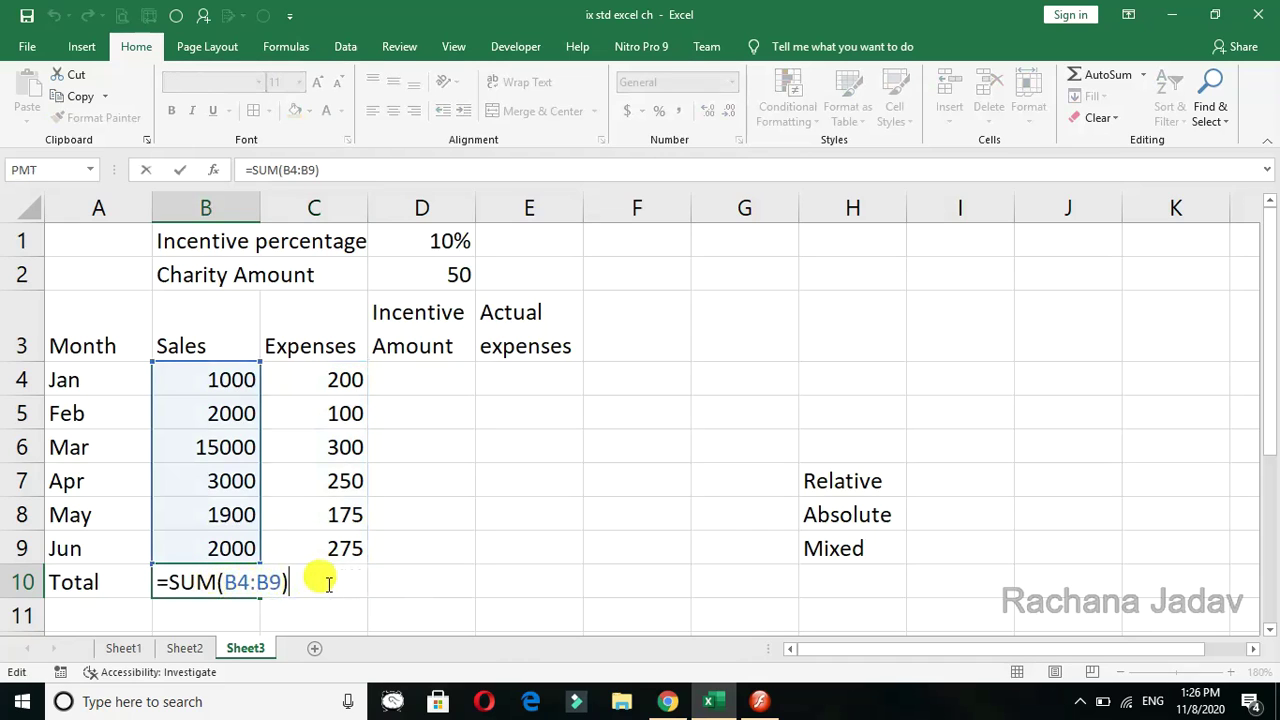
{"action": "key", "text": "Return"}
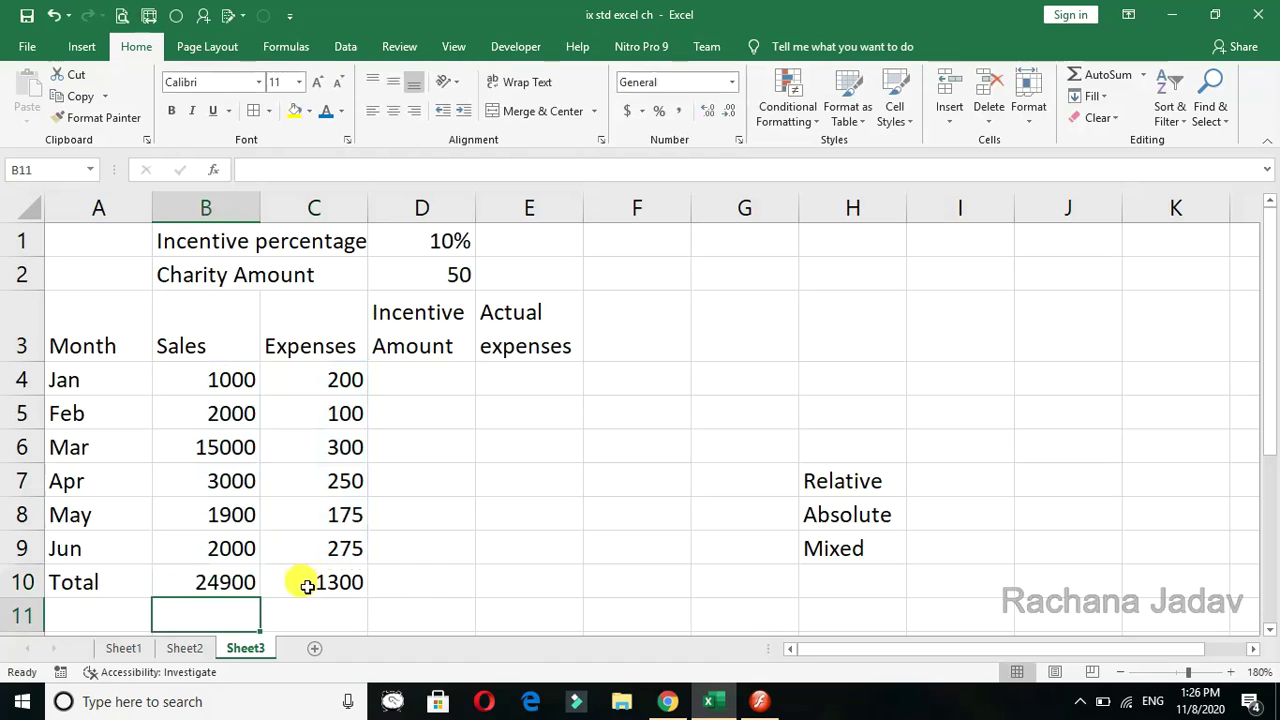
{"action": "left_click", "coordinate": [307, 586]}
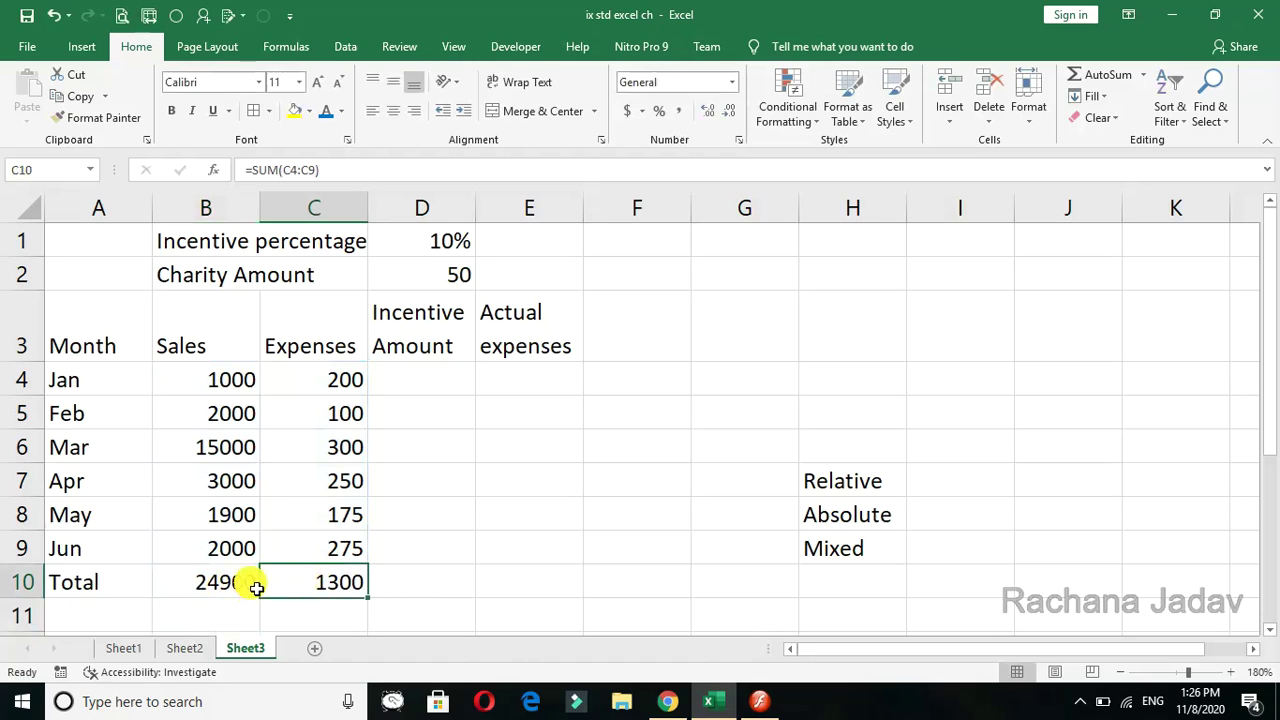
{"action": "left_click", "coordinate": [420, 377]}
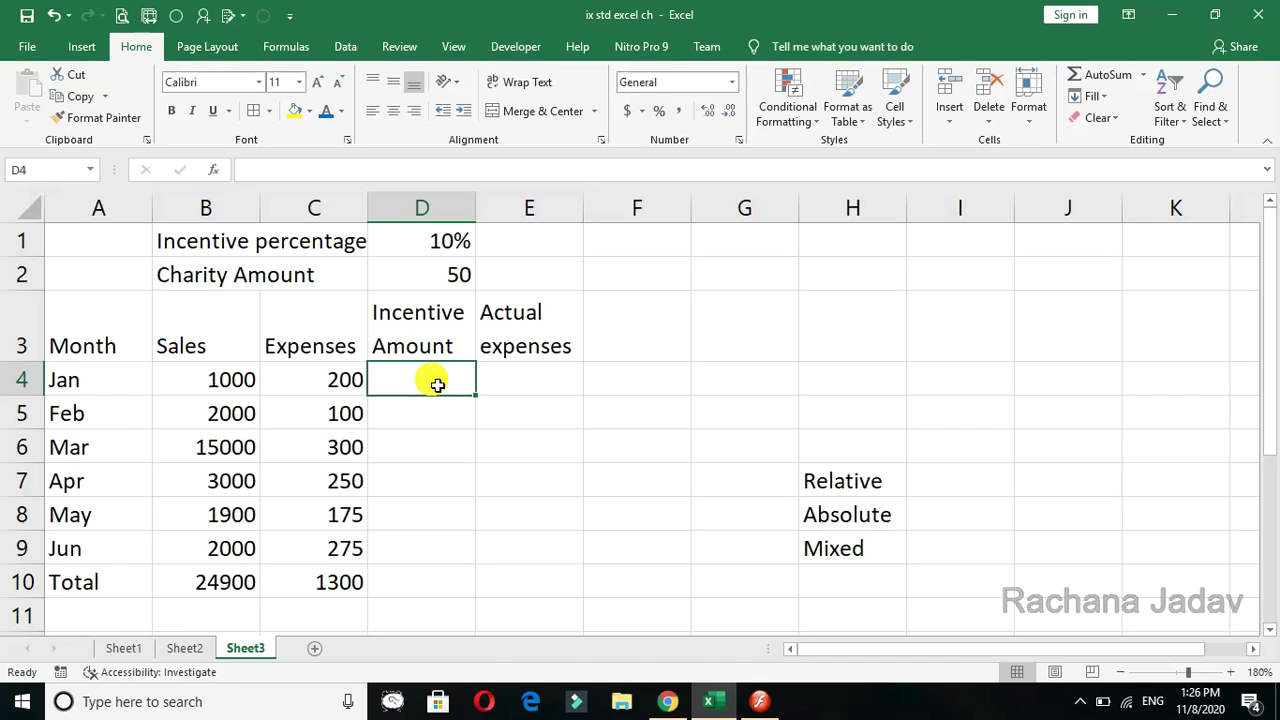
Change May's expenses in C8 from 175 to 200, raising the expenses total to 1325.
{"action": "left_click", "coordinate": [424, 286]}
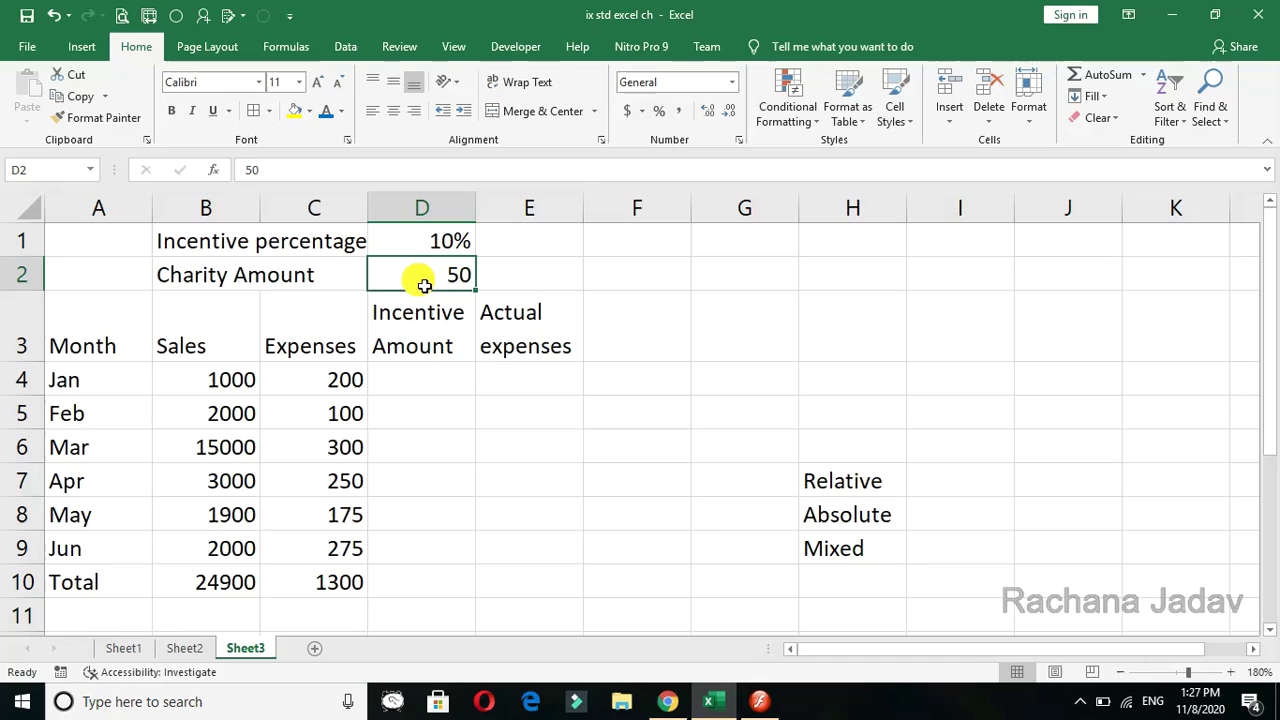
{"action": "left_click", "coordinate": [410, 380]}
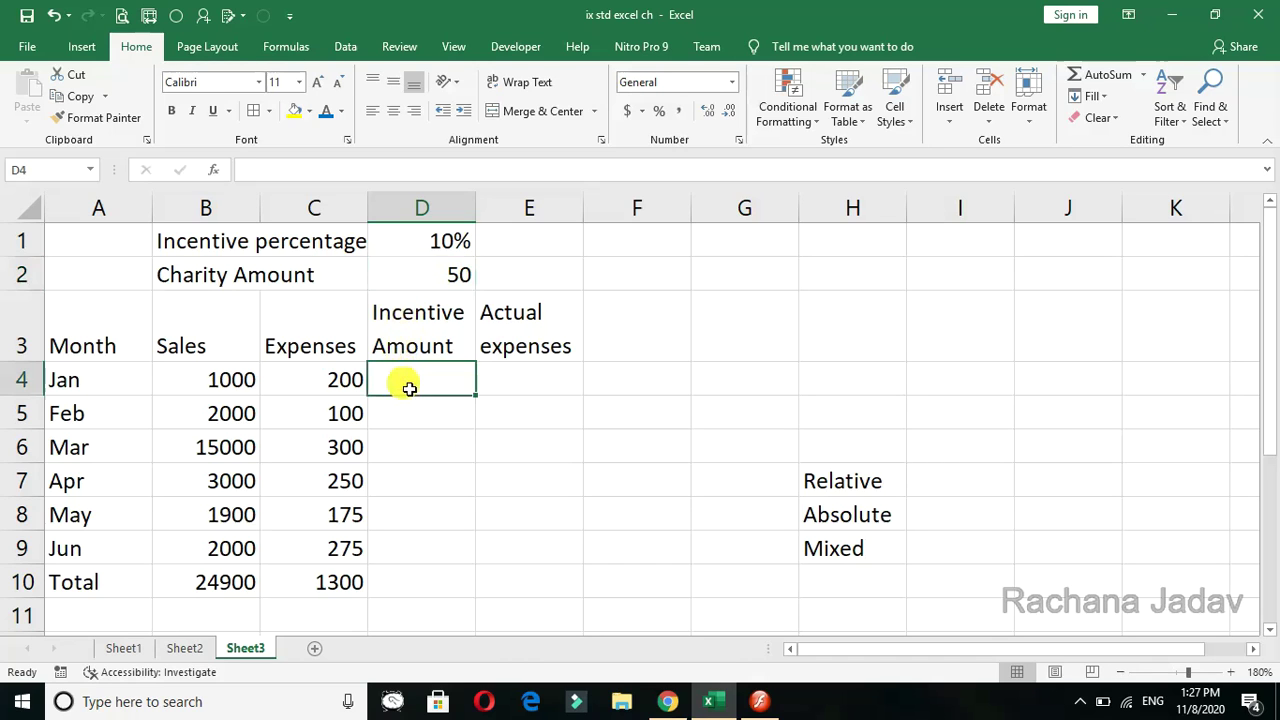
{"action": "scroll", "coordinate": [356, 425], "scroll_direction": "down", "scroll_amount": 1}
{"action": "left_click", "coordinate": [330, 390]}
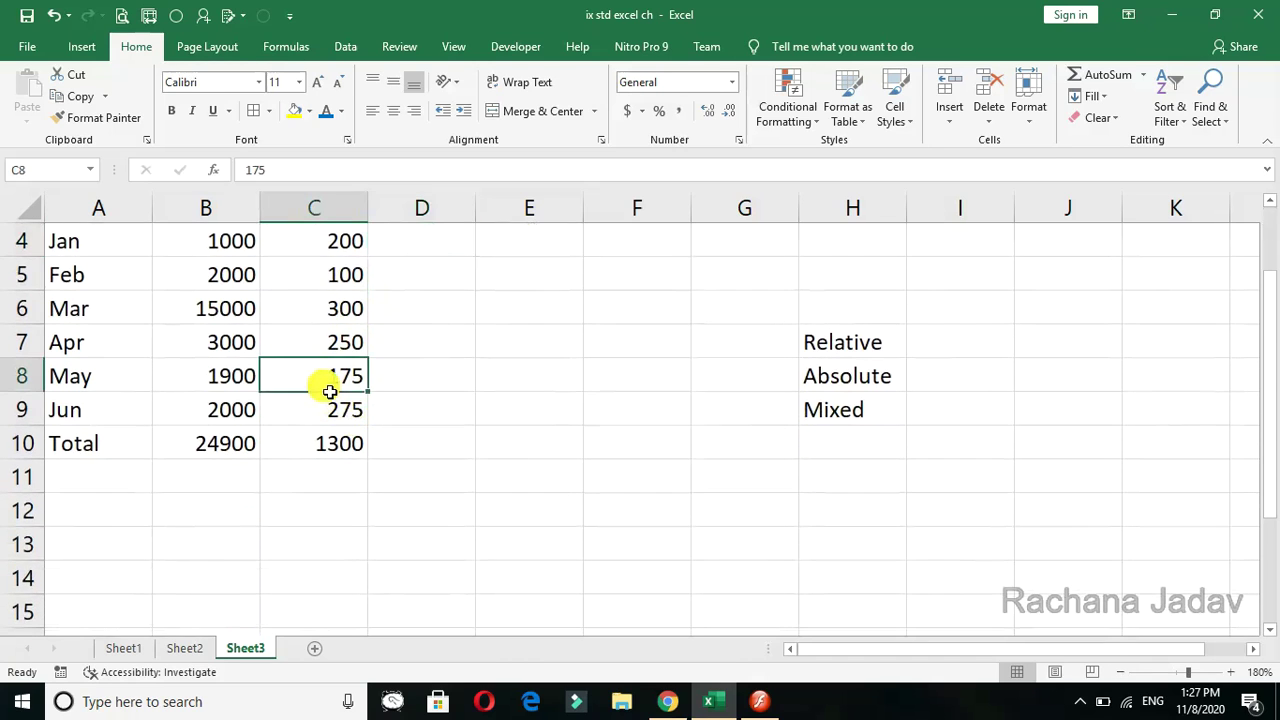
{"action": "type", "text": "200"}
{"action": "key", "text": "Return"}
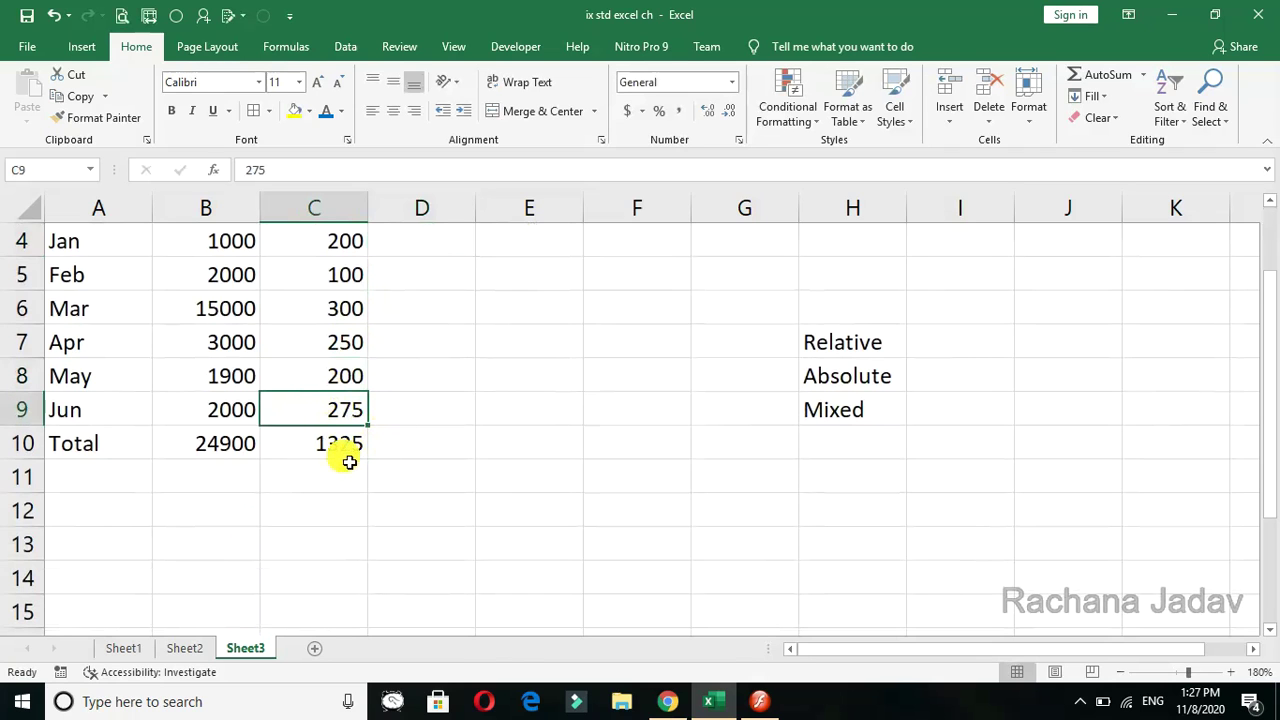
{"action": "scroll", "coordinate": [345, 400], "scroll_direction": "up", "scroll_amount": 1}
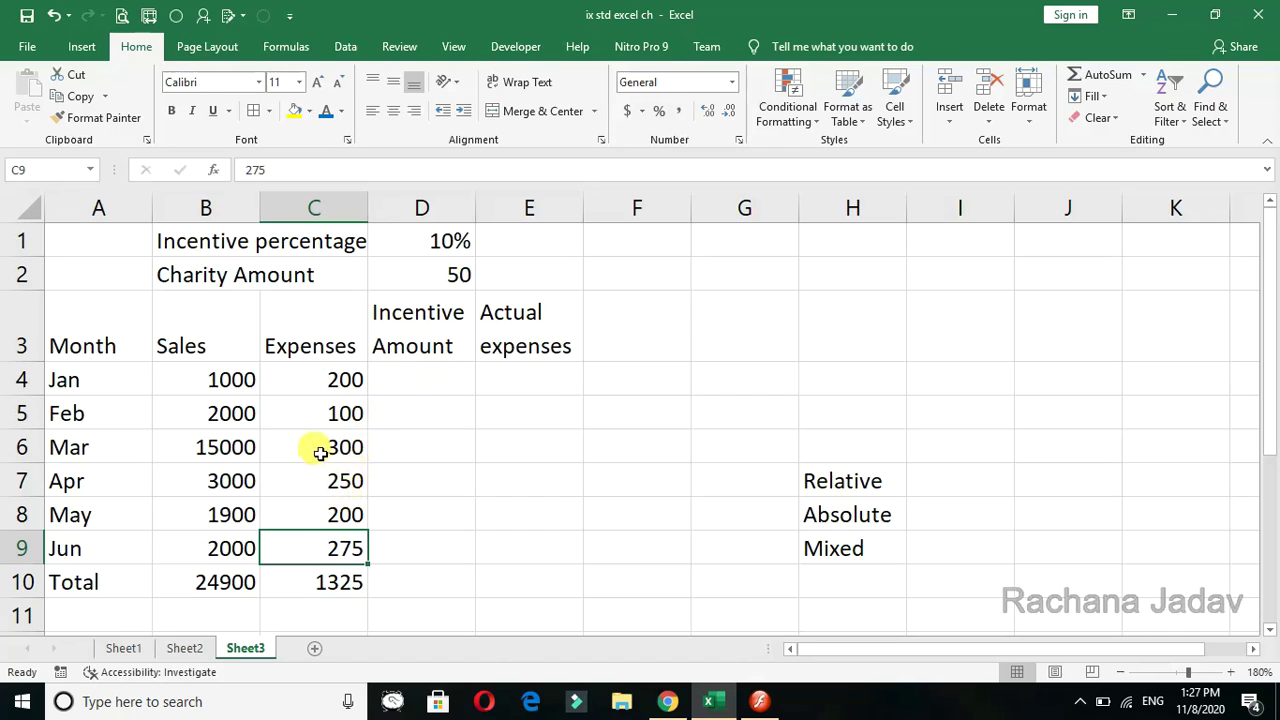
{"action": "left_click", "coordinate": [400, 387]}
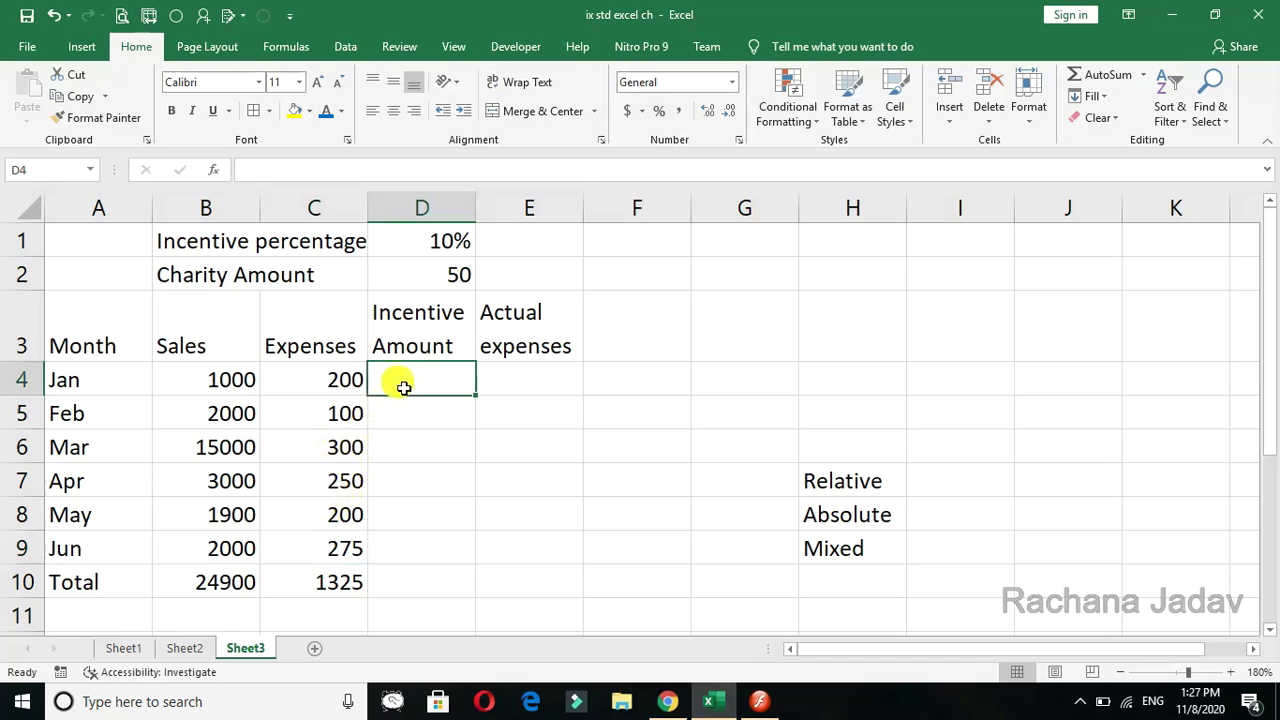
Enter =B4*$D$1 in D4 so Jan's incentive shows 100.
{"action": "type", "text": "="}
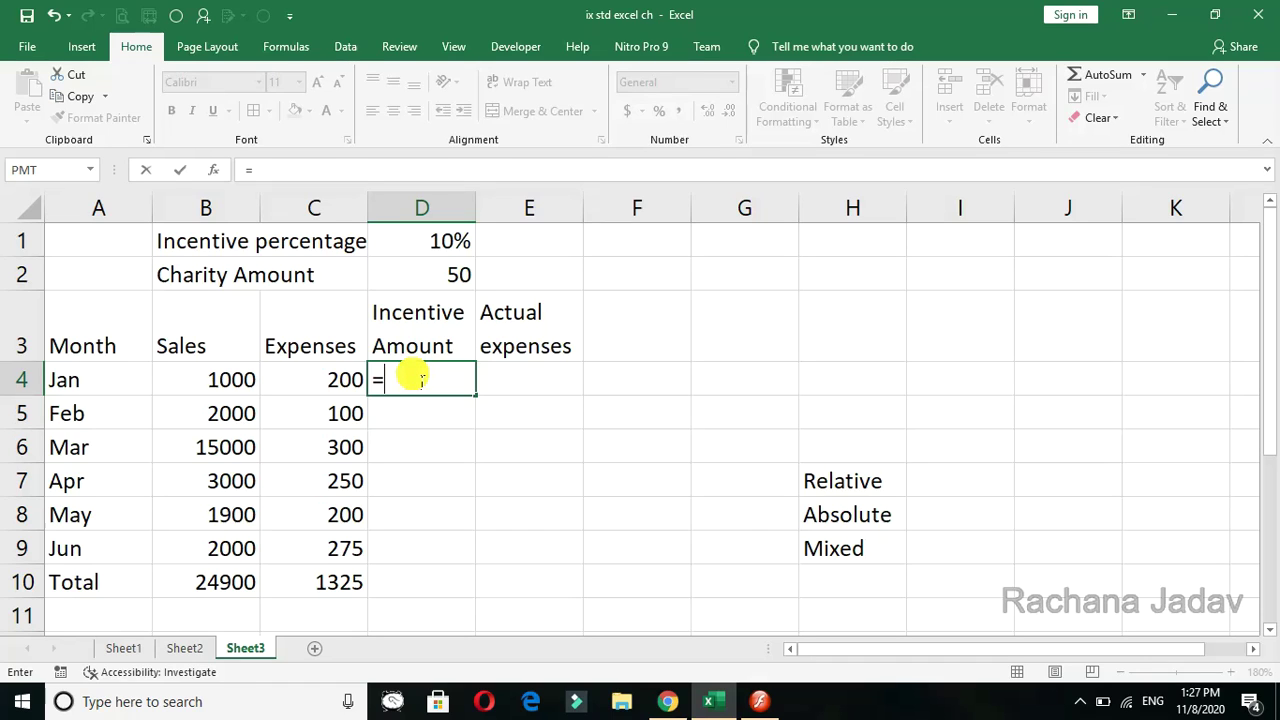
{"action": "left_click", "coordinate": [213, 380]}
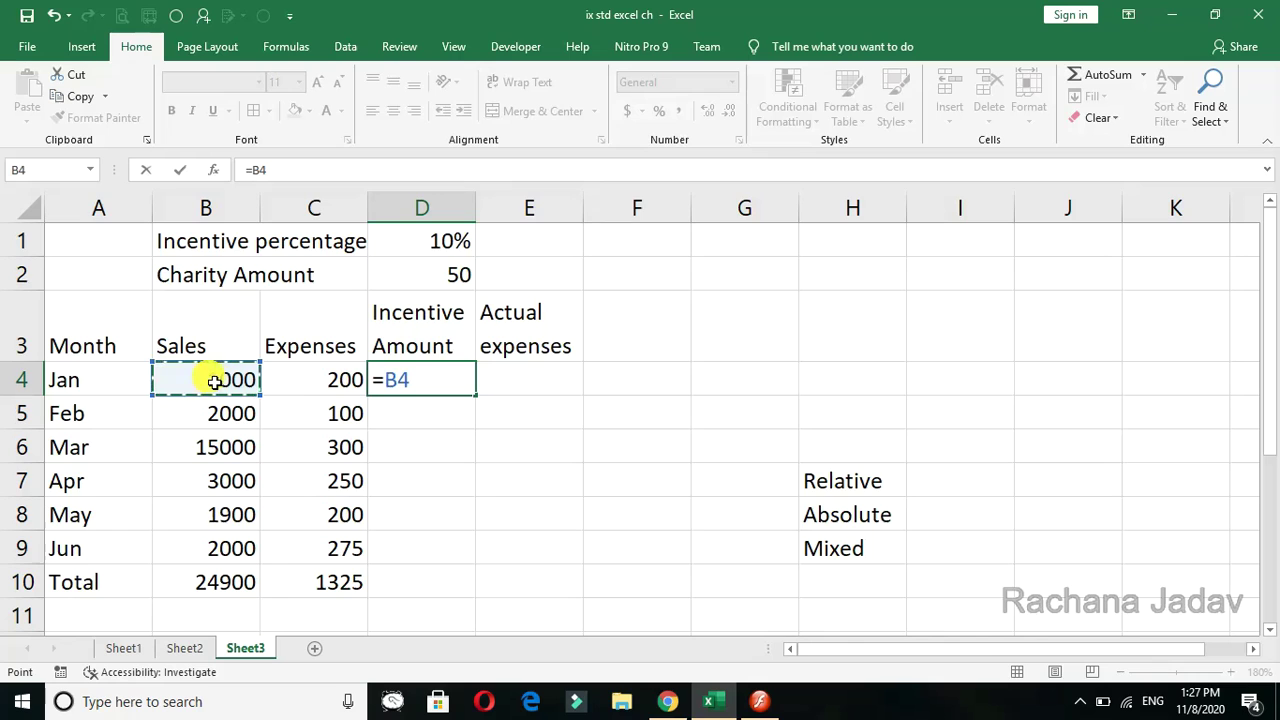
{"action": "type", "text": "*"}
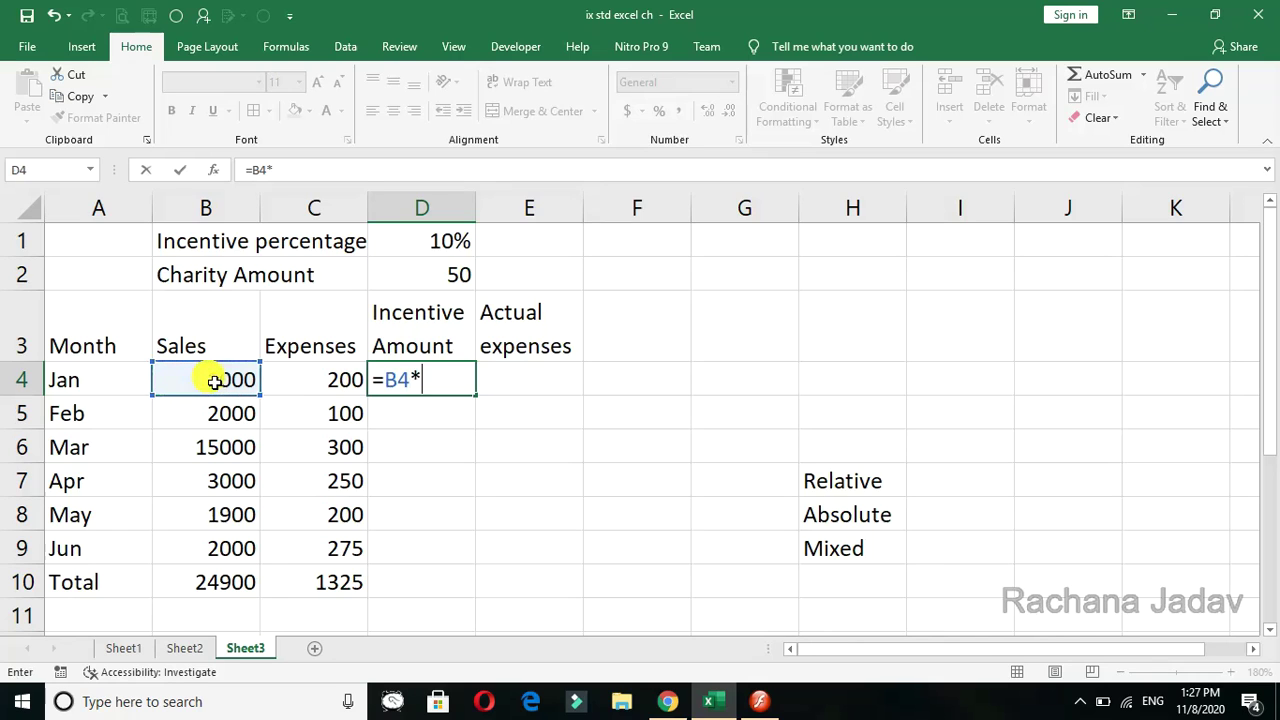
{"action": "left_click", "coordinate": [430, 254]}
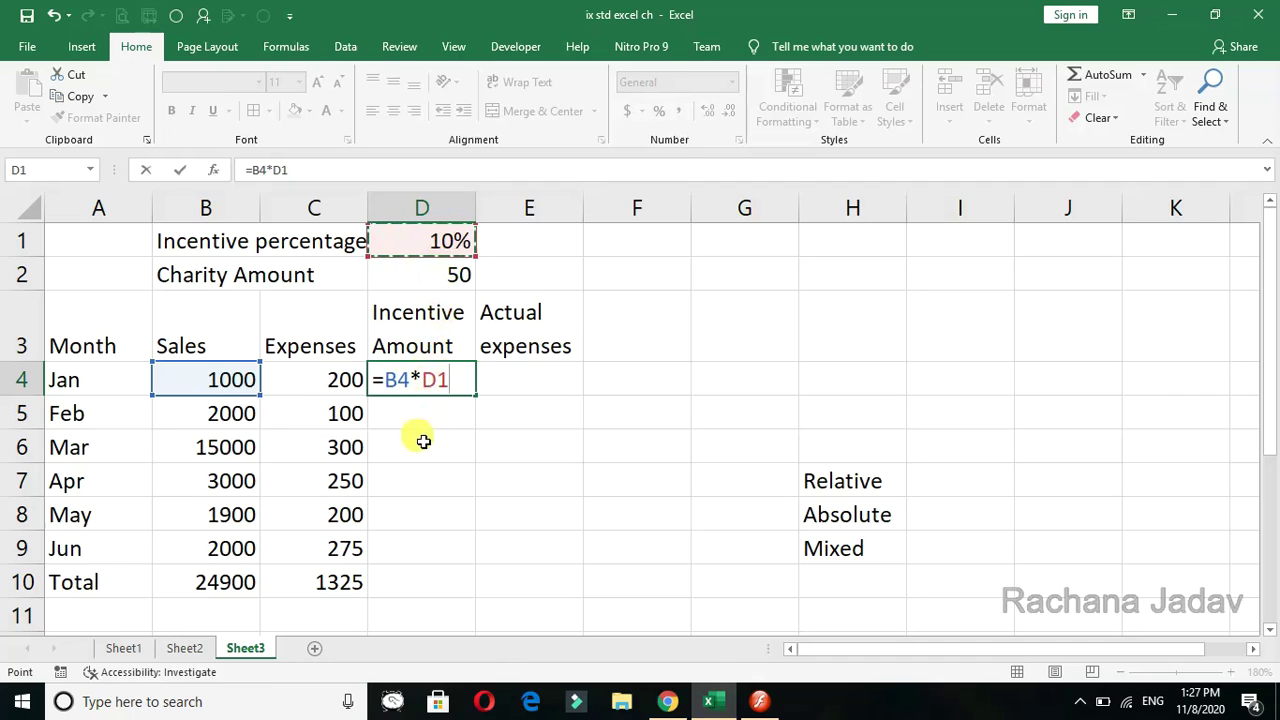
{"action": "left_click", "coordinate": [424, 383]}
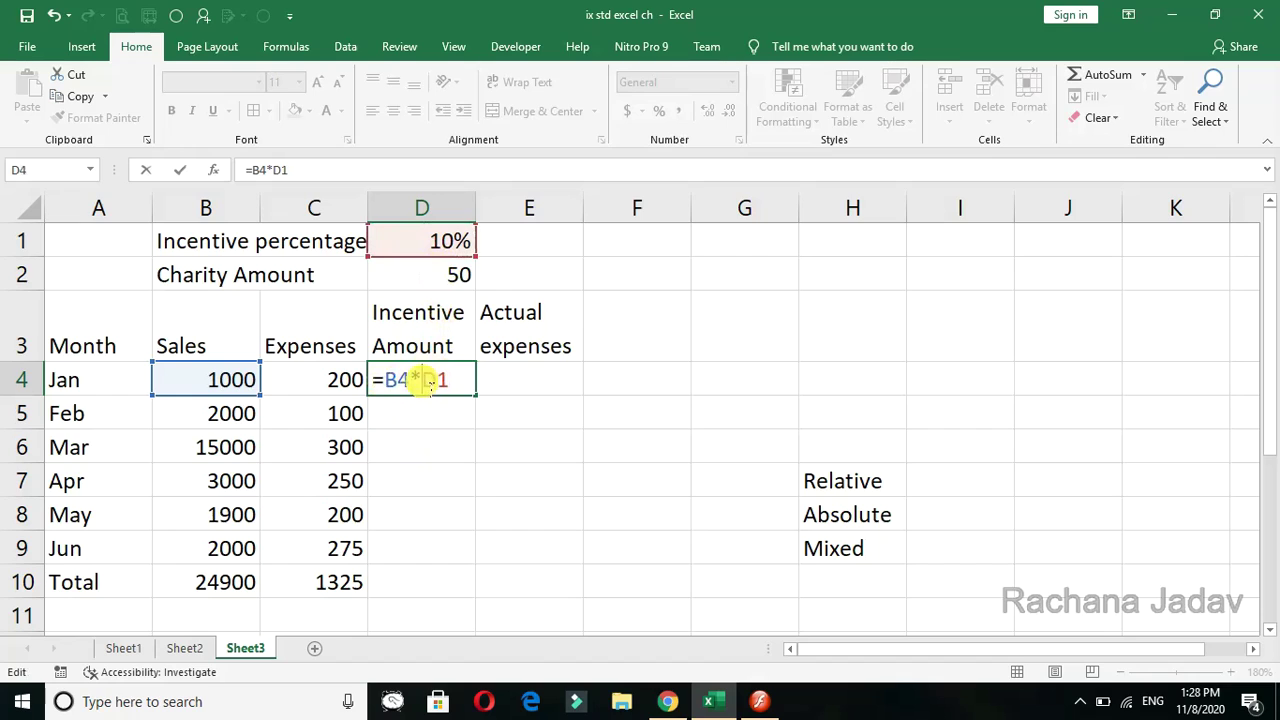
{"action": "type", "text": "$D$"}
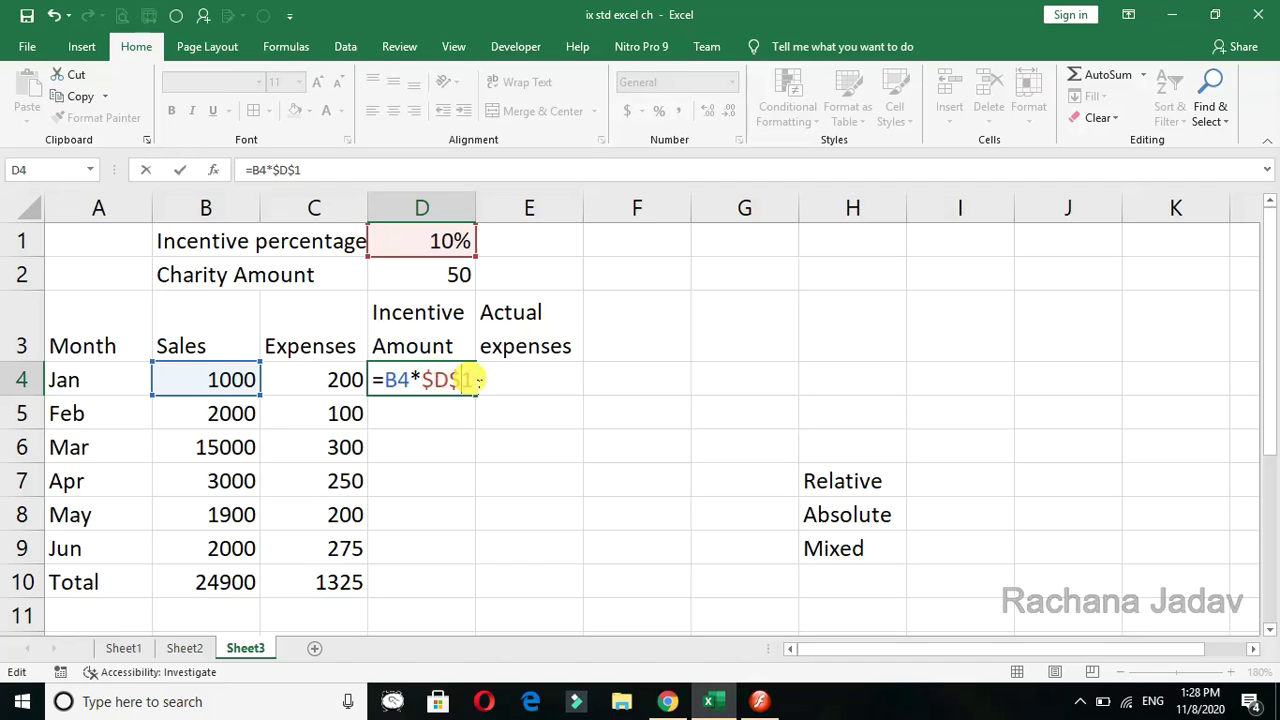
{"action": "key", "text": "Return"}
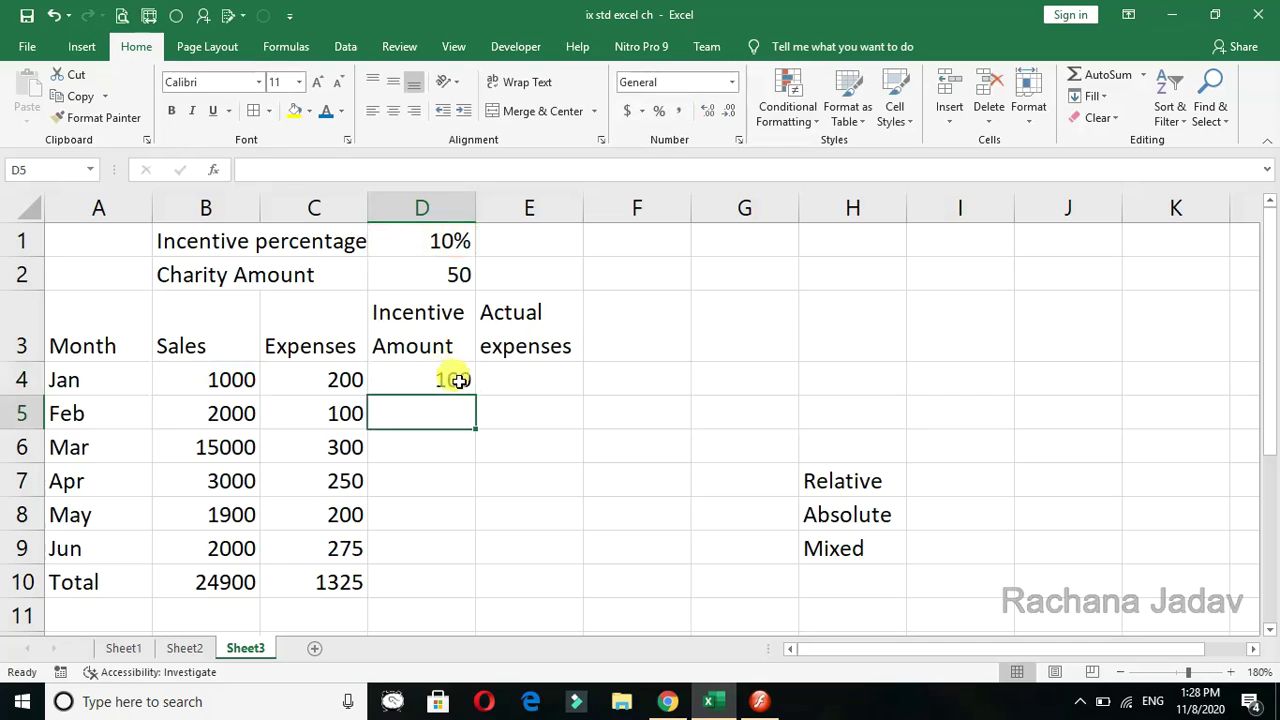
{"action": "left_click", "coordinate": [460, 384]}
Fill D4's incentive formula down to D9, giving 100, 200, 1500, 300, 190, 200.
{"action": "left_click_drag", "start_coordinate": [480, 400], "coordinate": [474, 560]}
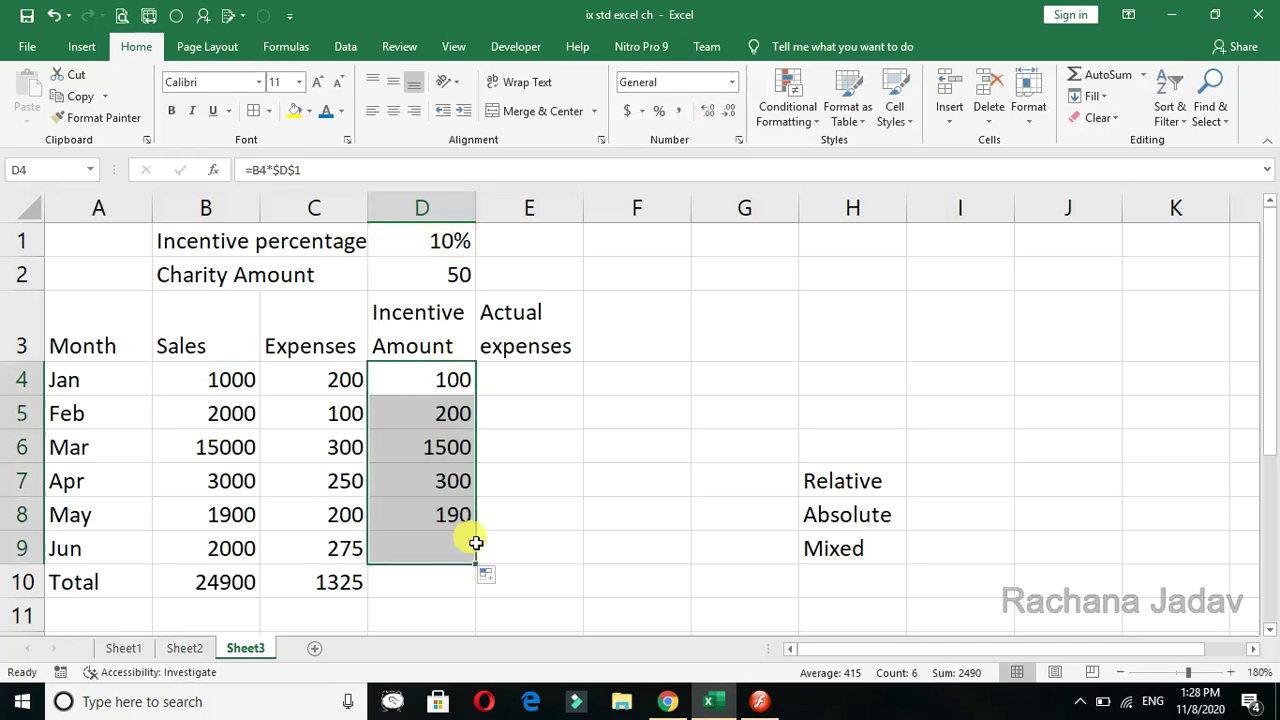
{"action": "left_click", "coordinate": [455, 418]}
{"action": "double_click", "coordinate": [455, 418]}
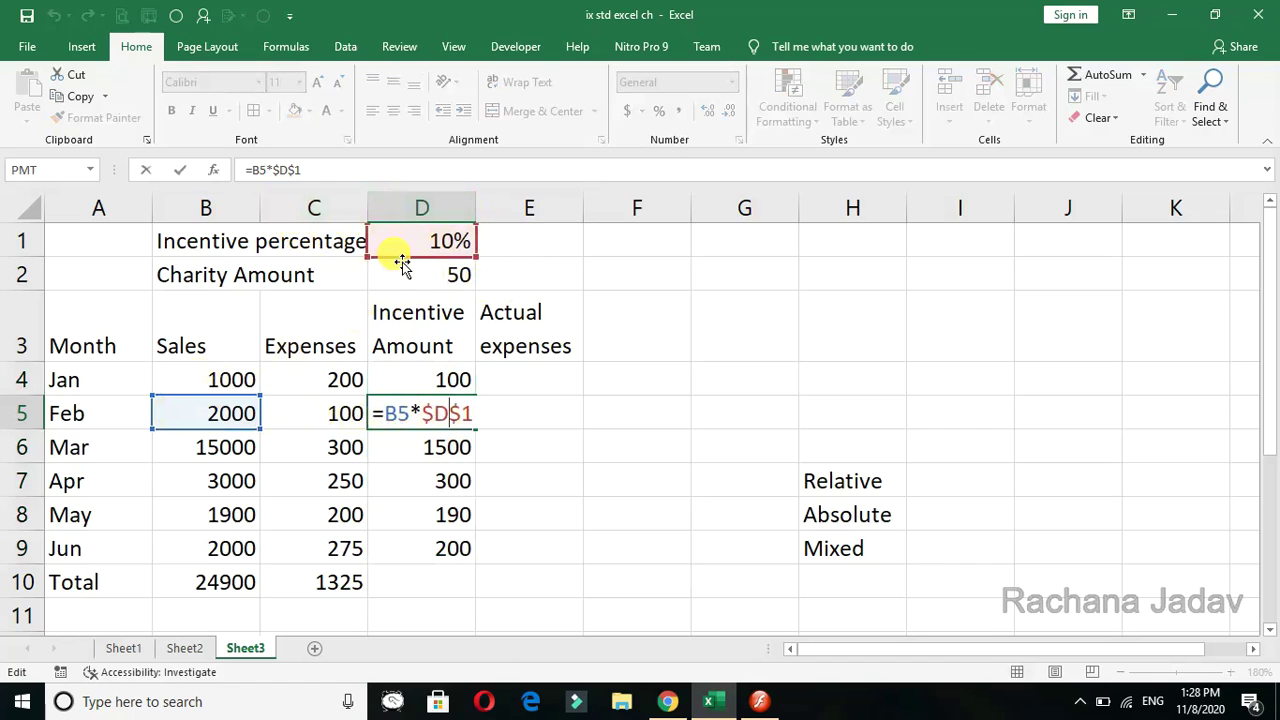
{"action": "key", "text": "Return"}
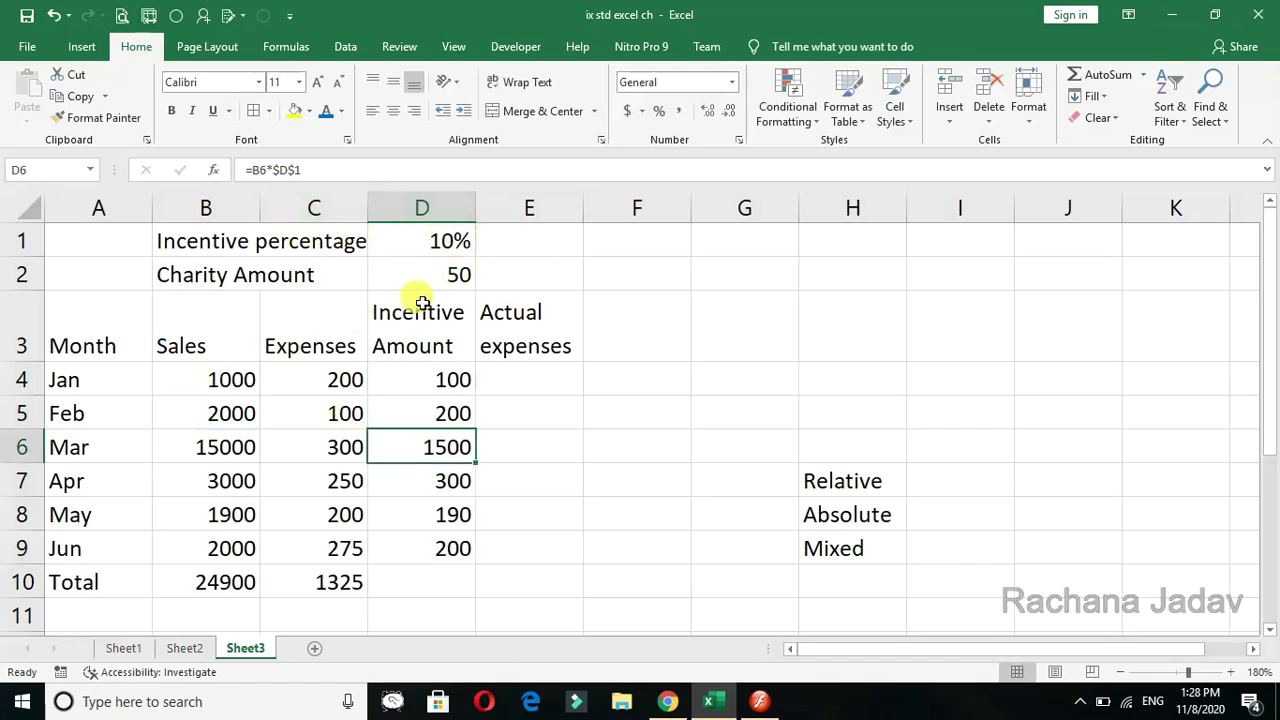
{"action": "left_click", "coordinate": [450, 385]}
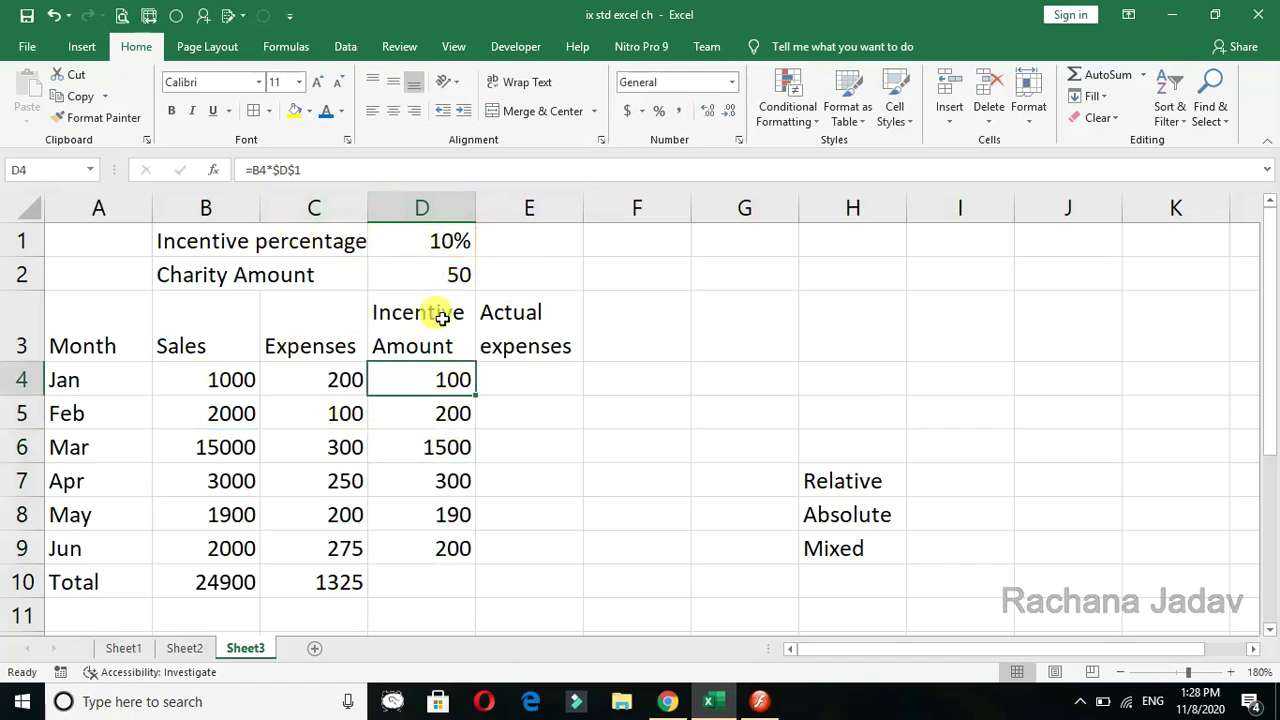
{"action": "left_click", "coordinate": [303, 170]}
{"action": "key", "text": "Delete"}
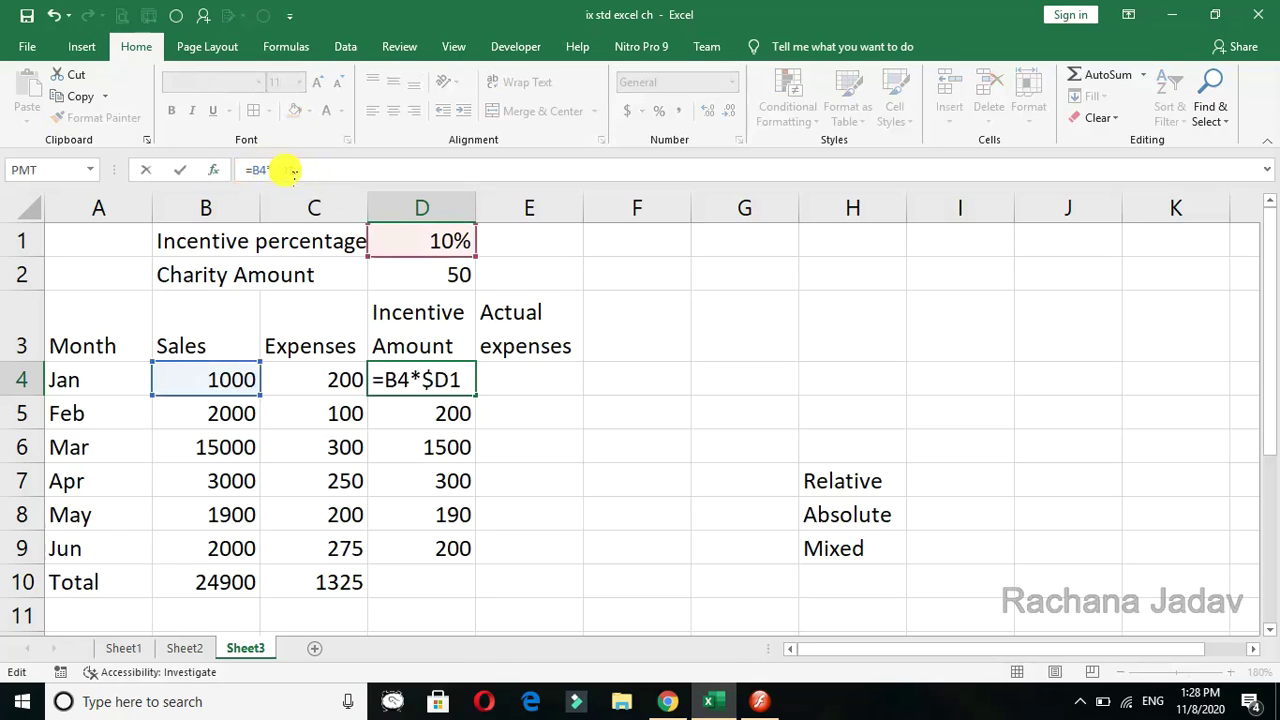
{"action": "key", "text": "BackSpace"}
{"action": "key", "text": "Return"}
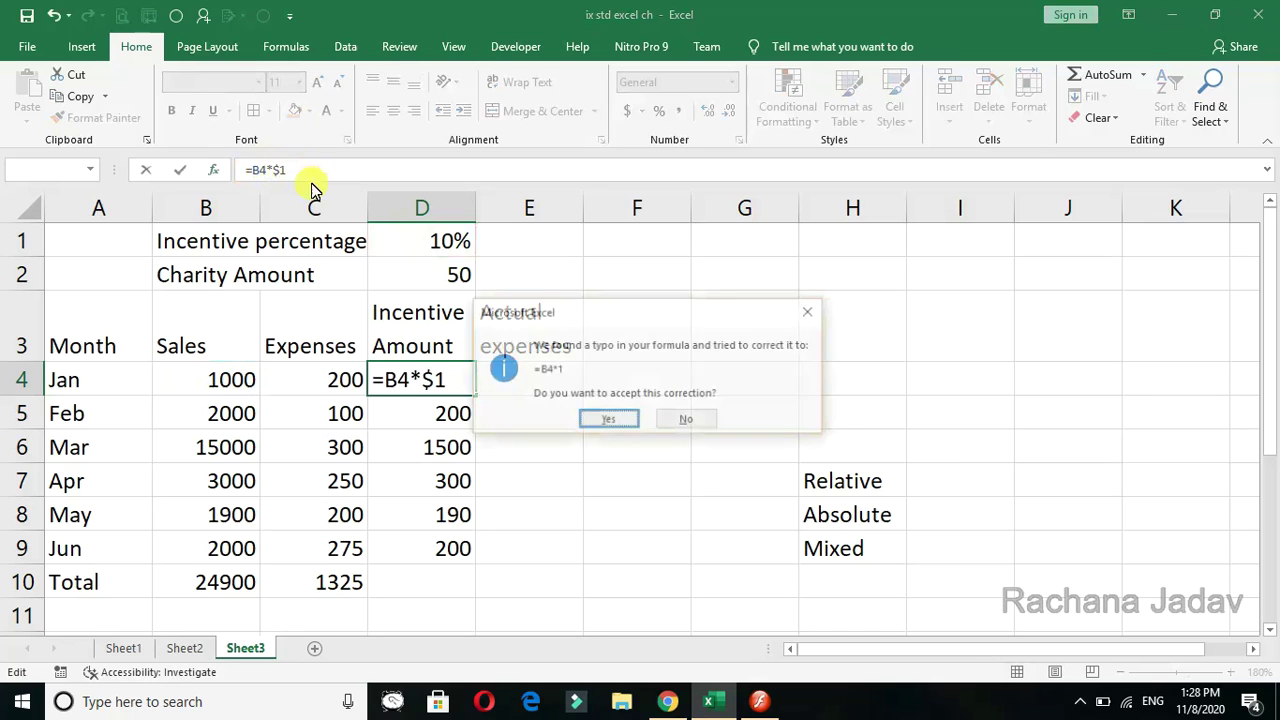
{"action": "left_click", "coordinate": [608, 420]}
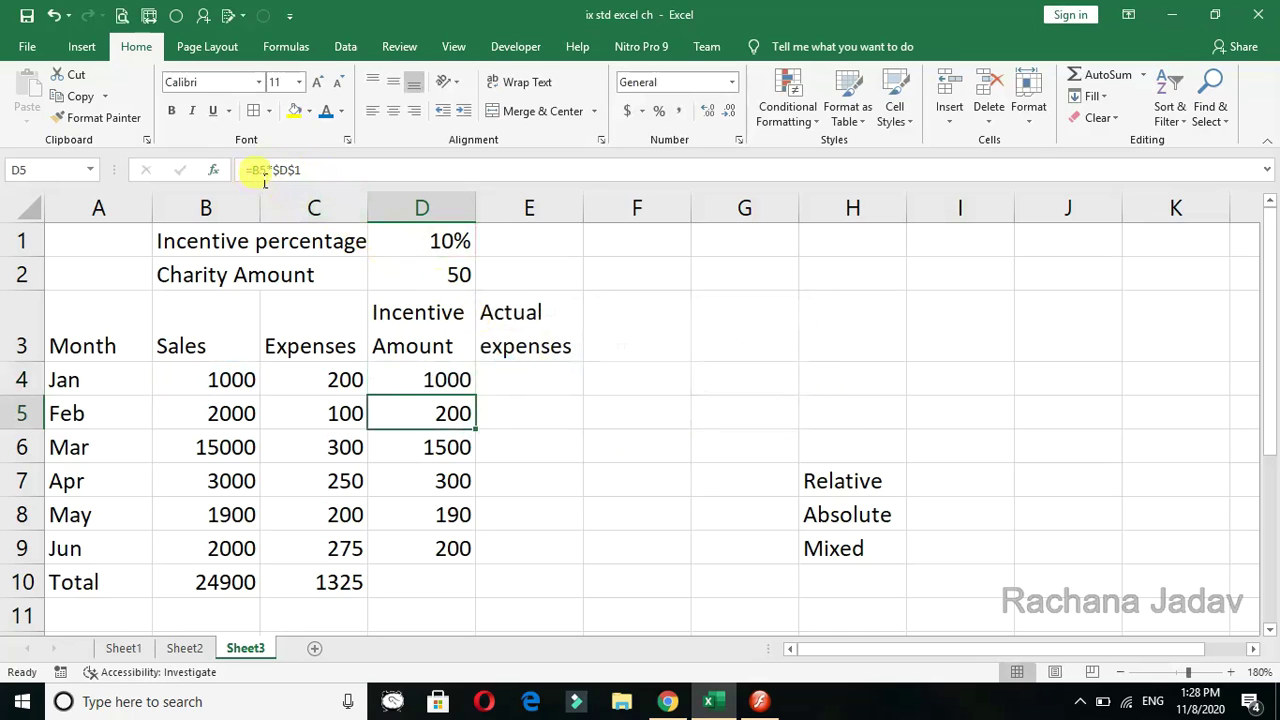
{"action": "left_click", "coordinate": [298, 170]}
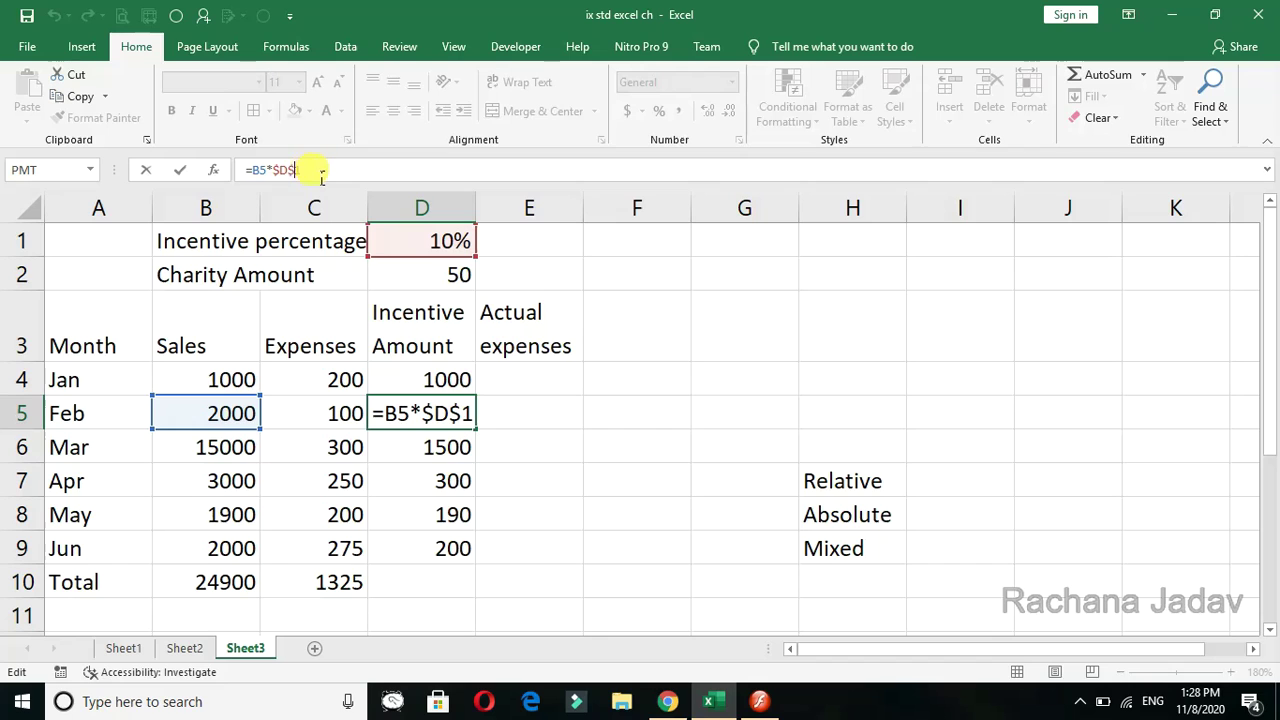
{"action": "left_click", "coordinate": [297, 170]}
{"action": "key", "text": "BackSpace"}
{"action": "key", "text": "F4"}
{"action": "key", "text": "Return"}
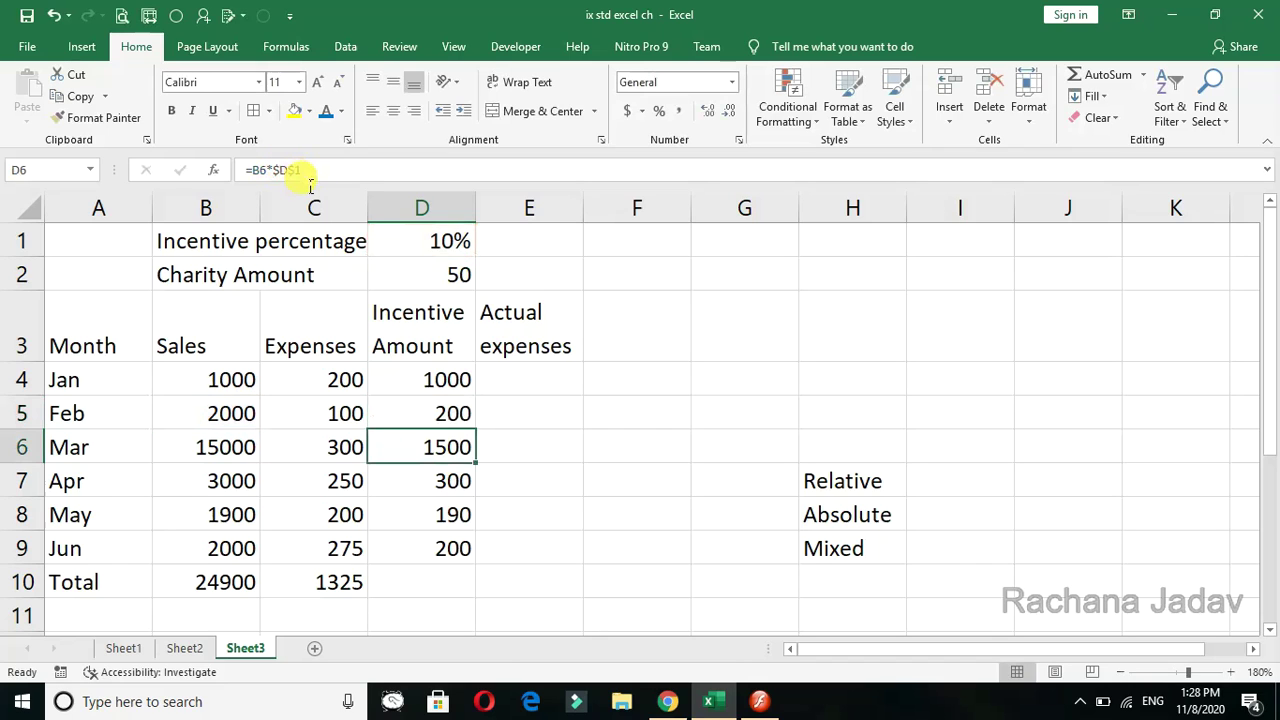
{"action": "left_click", "coordinate": [457, 379]}
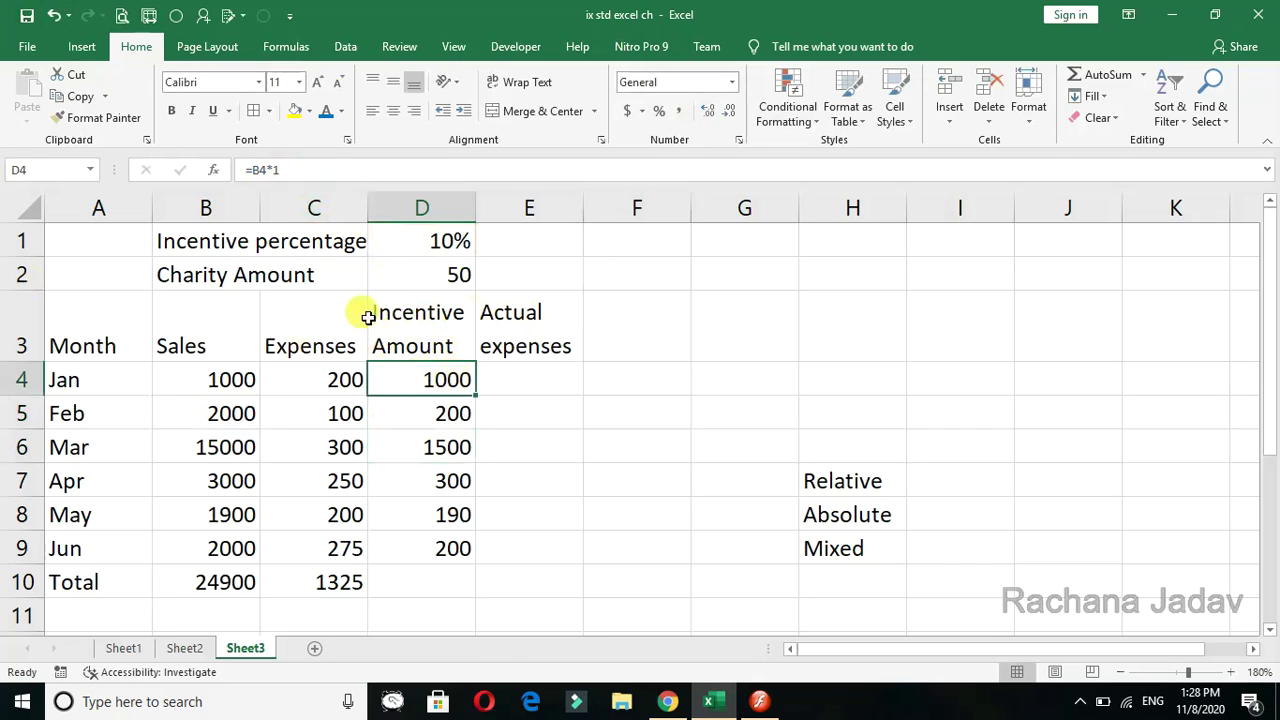
{"action": "left_click", "coordinate": [300, 170]}
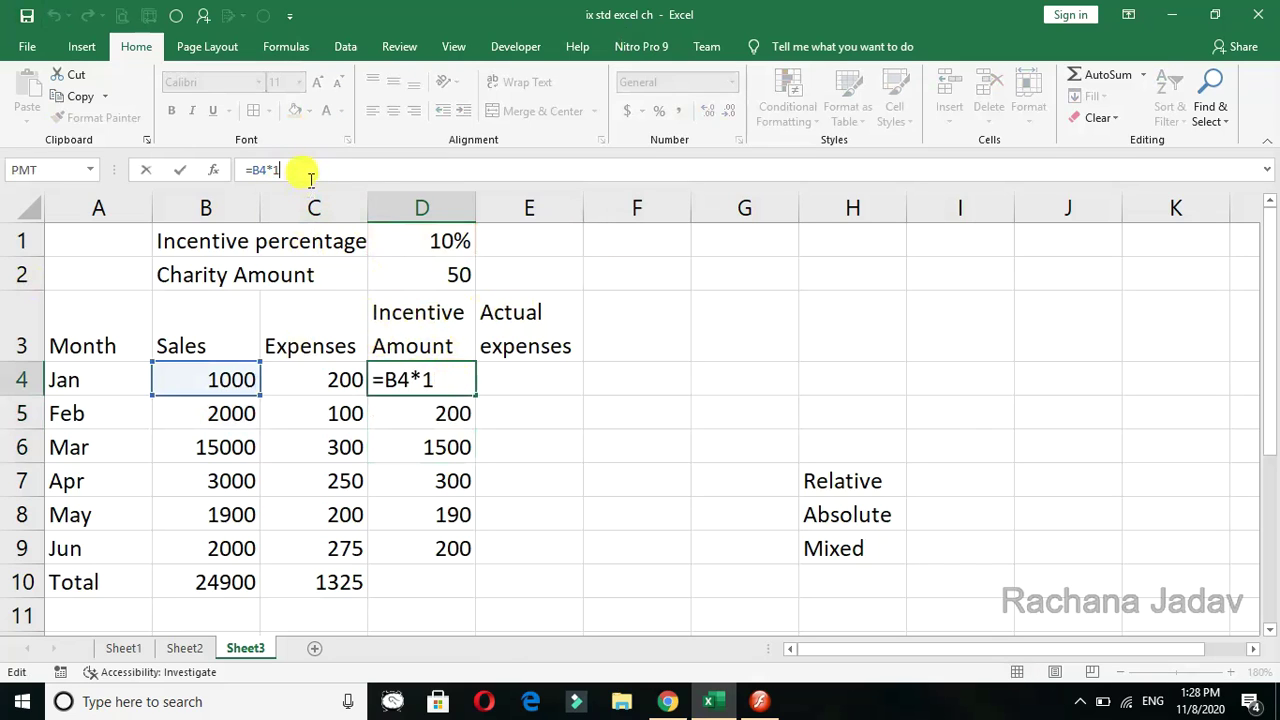
{"action": "left_click", "coordinate": [466, 386]}
{"action": "key", "text": "BackSpace"}
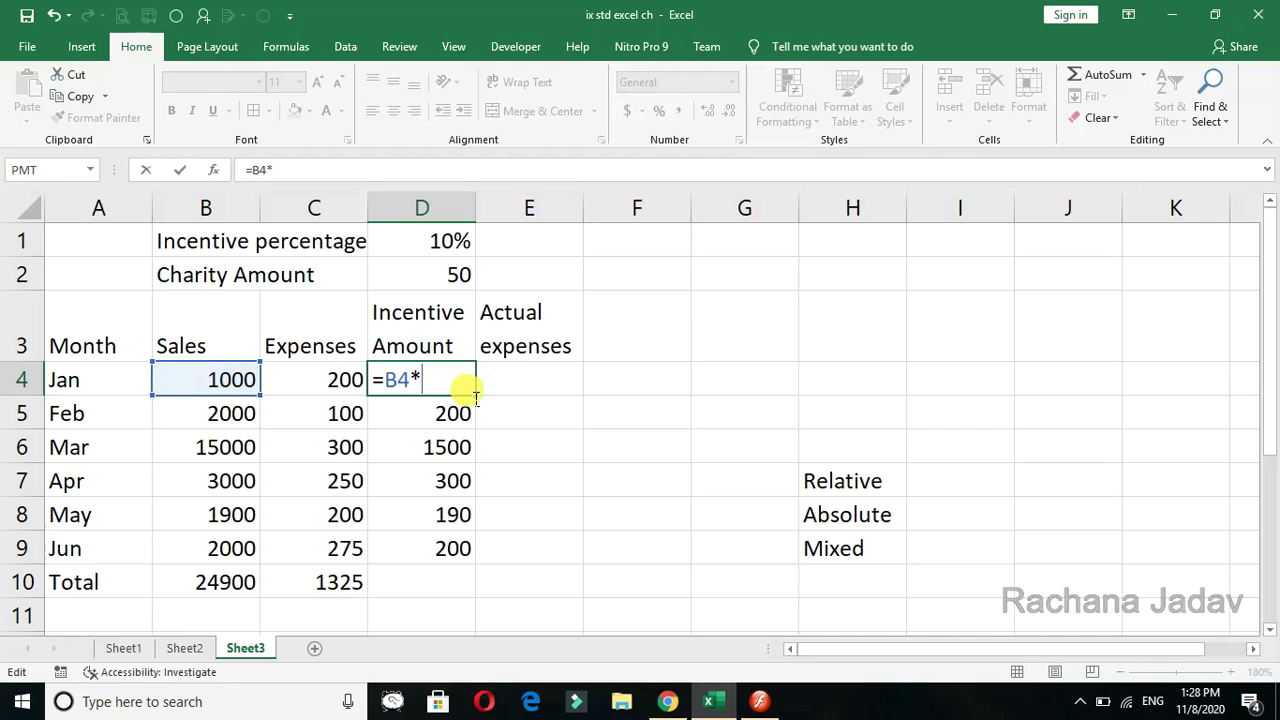
{"action": "left_click", "coordinate": [445, 248]}
{"action": "key", "text": "Return"}
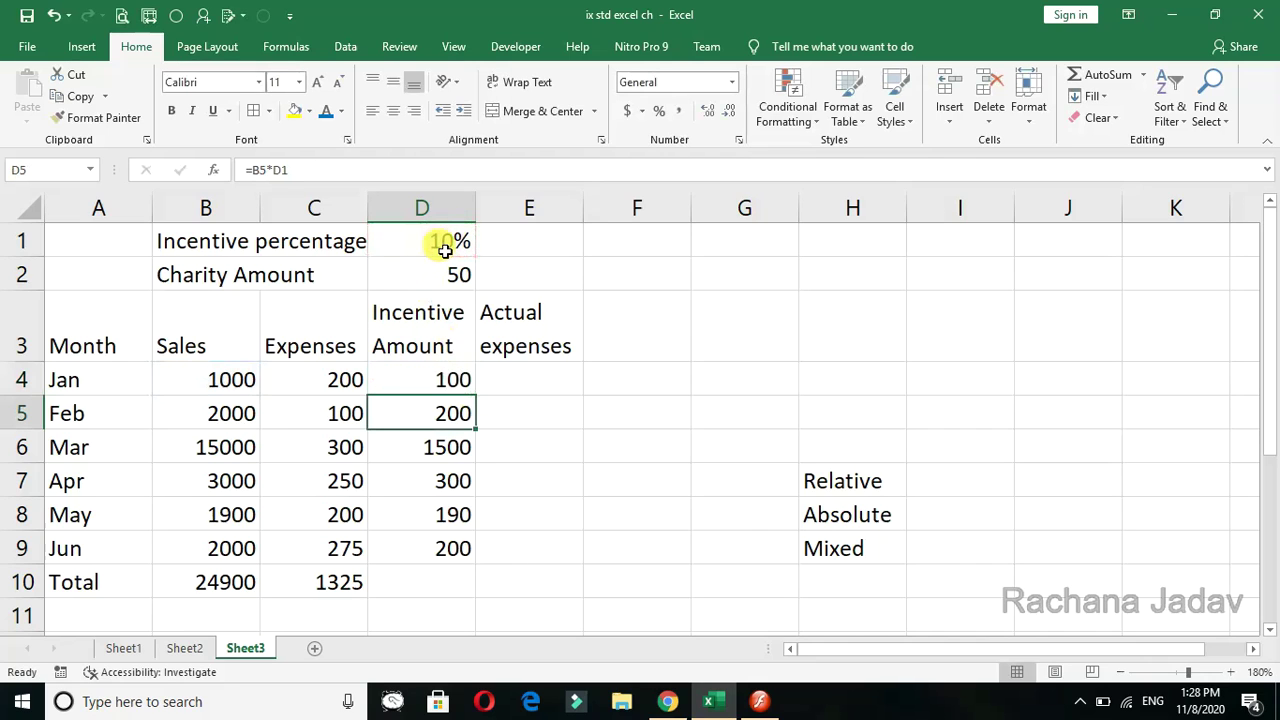
{"action": "left_click", "coordinate": [457, 376]}
{"action": "left_click_drag", "start_coordinate": [477, 400], "coordinate": [473, 565]}
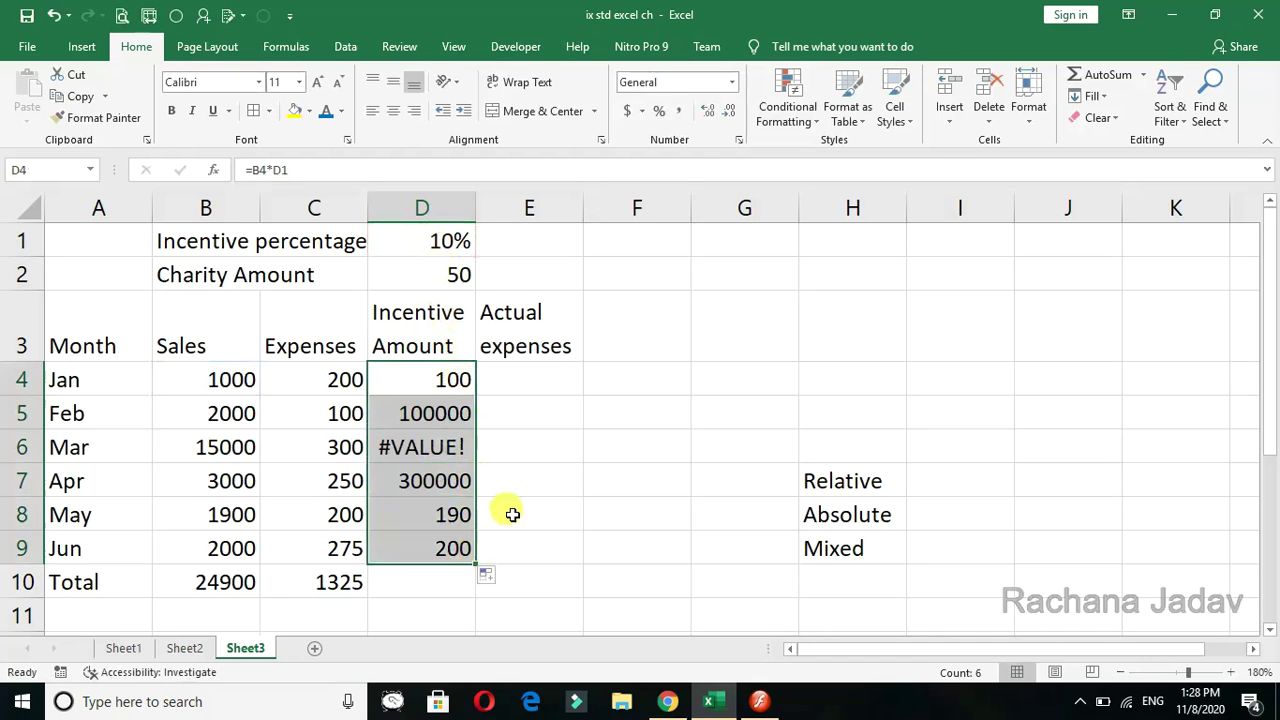
{"action": "left_click", "coordinate": [440, 420]}
{"action": "double_click", "coordinate": [440, 420]}
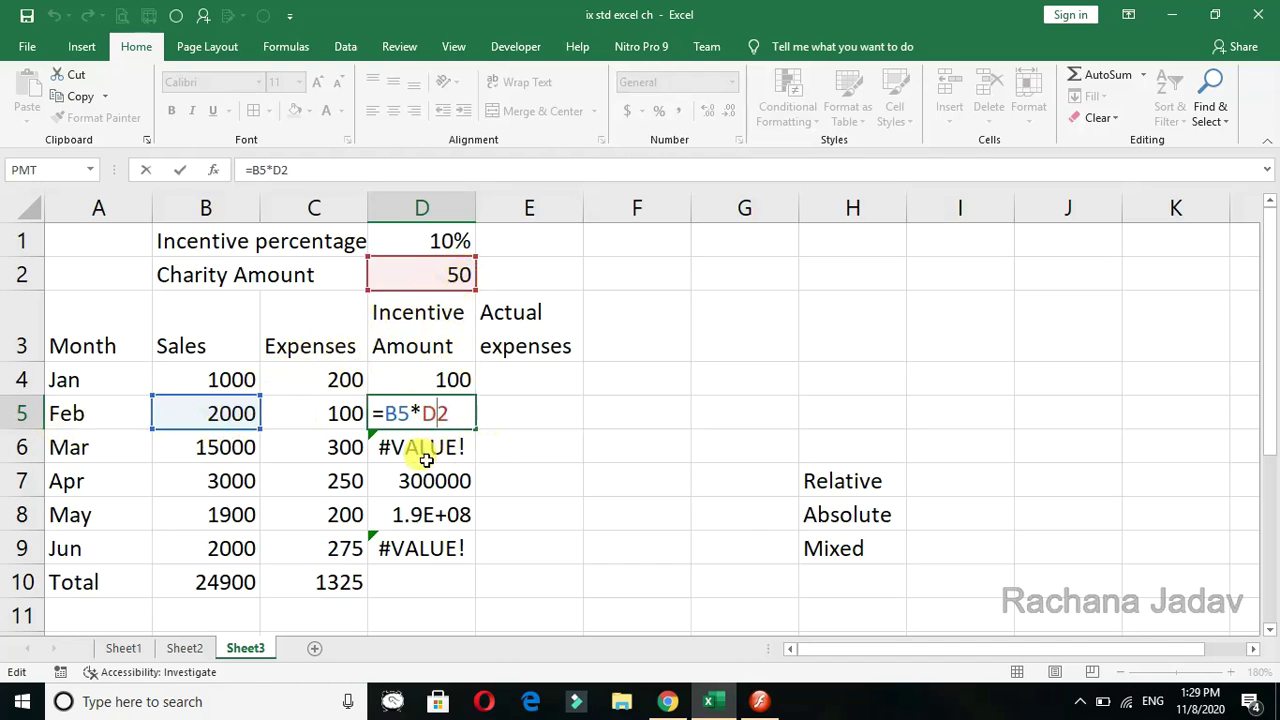
{"action": "key", "text": "Return"}
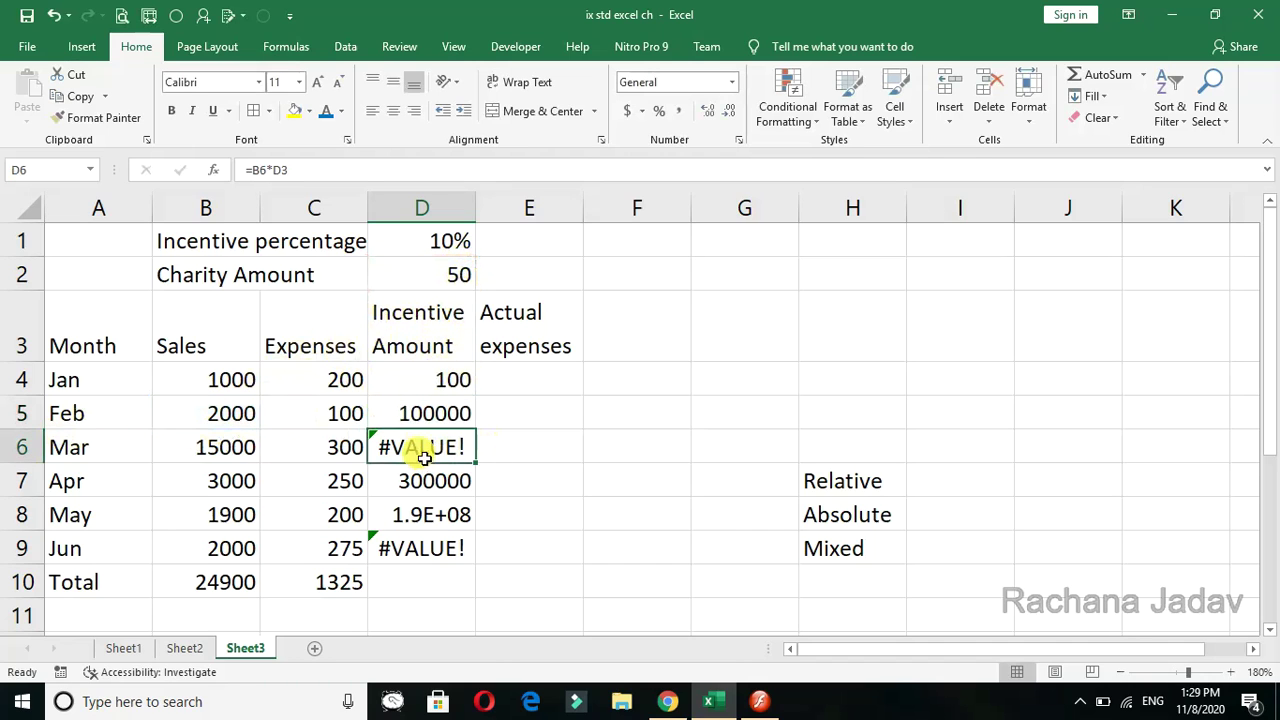
{"action": "left_click", "coordinate": [428, 336]}
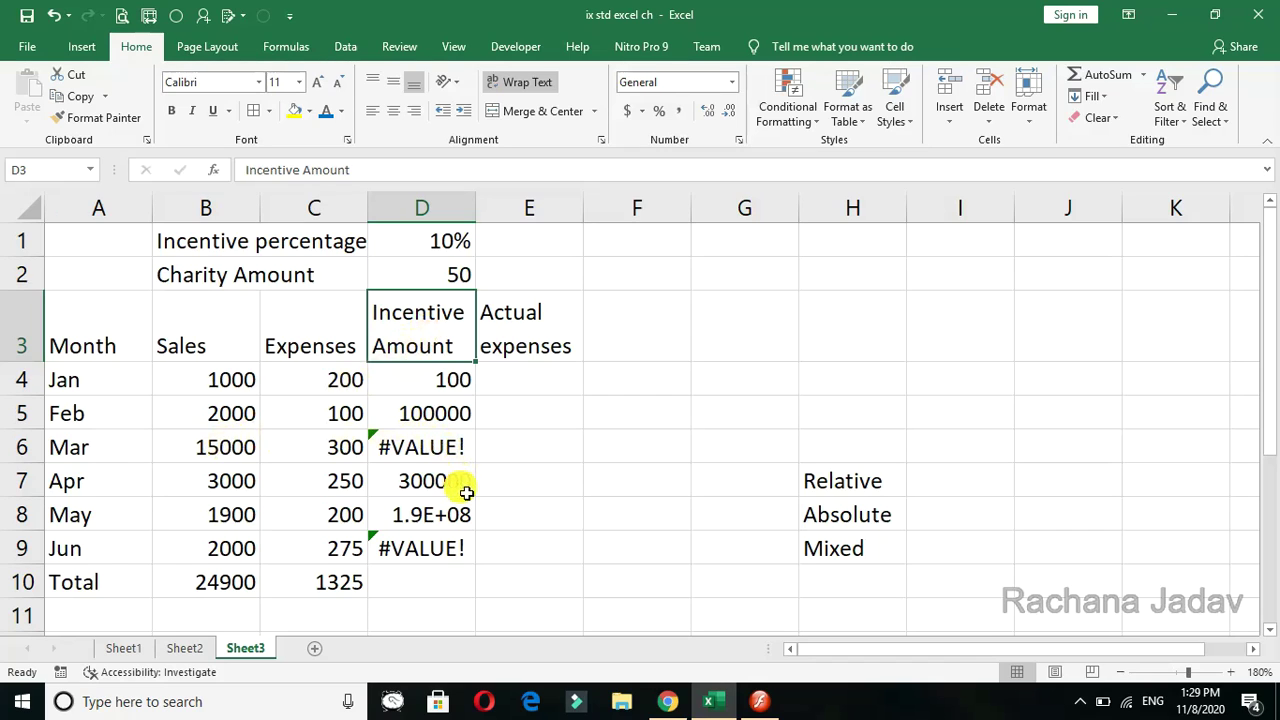
{"action": "key", "text": "Down"}
{"action": "key", "text": "Down"}
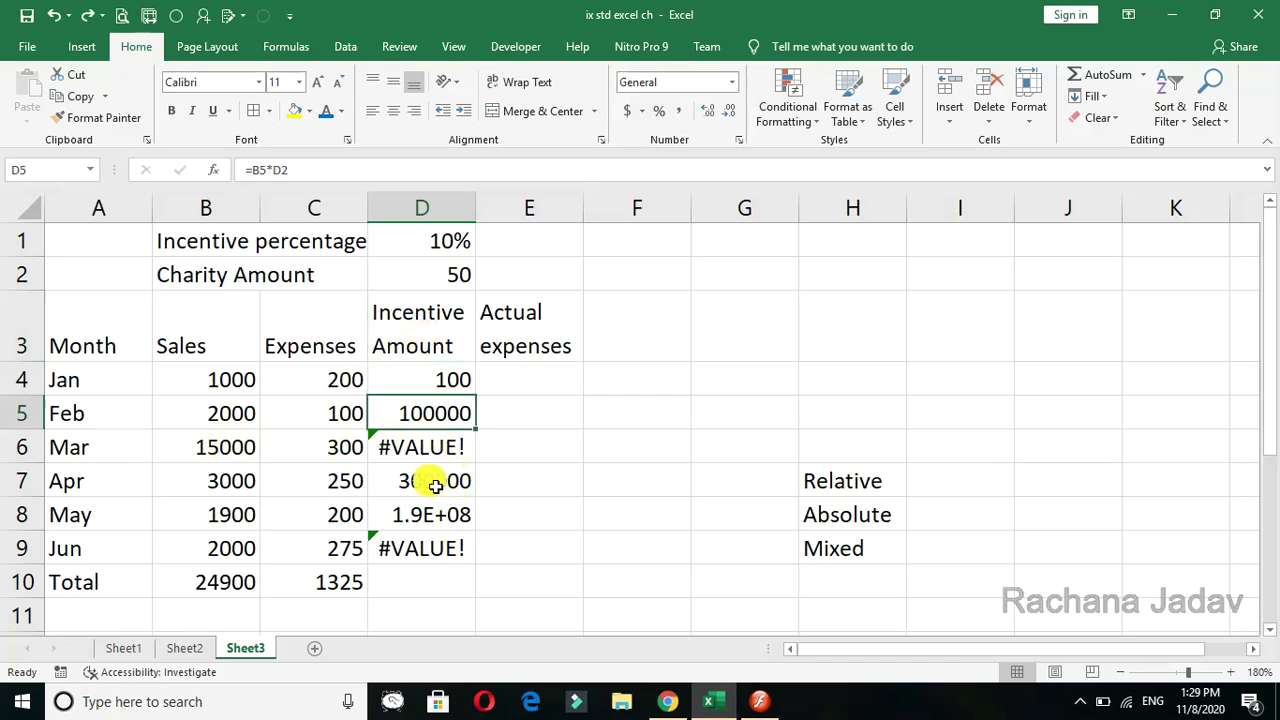
{"action": "key", "text": "ctrl+z"}
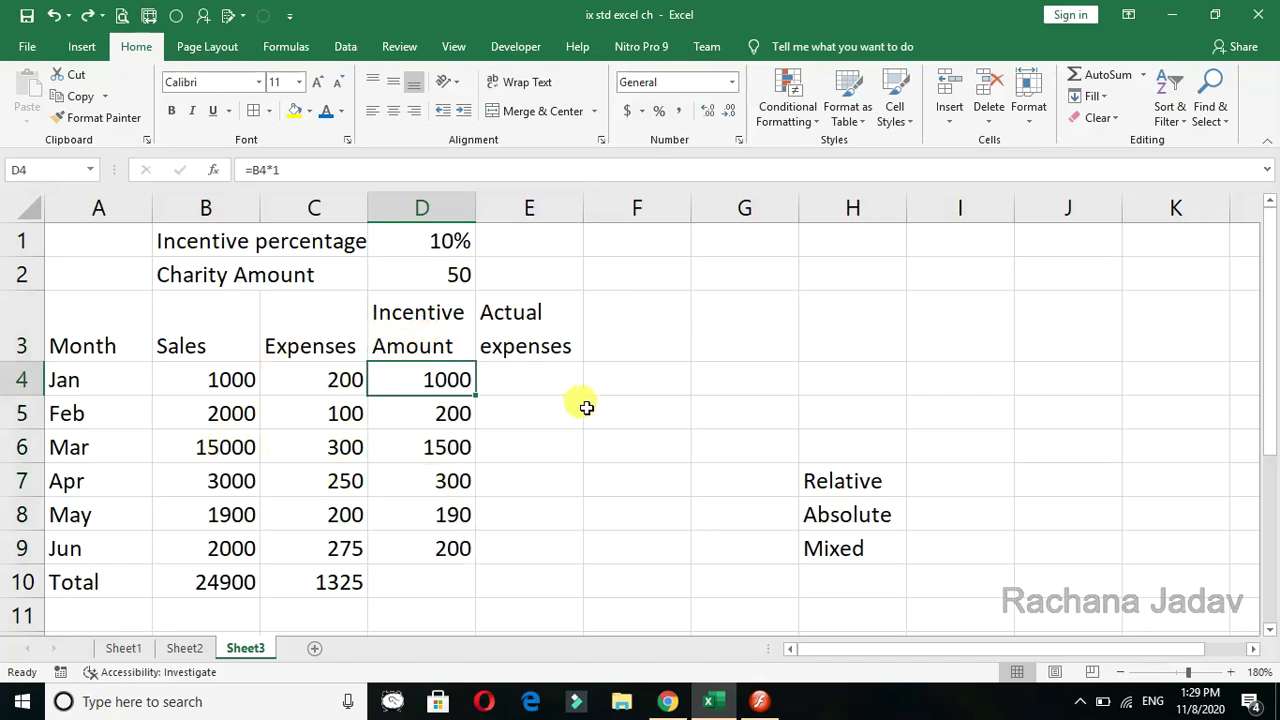
{"action": "left_click", "coordinate": [535, 391]}
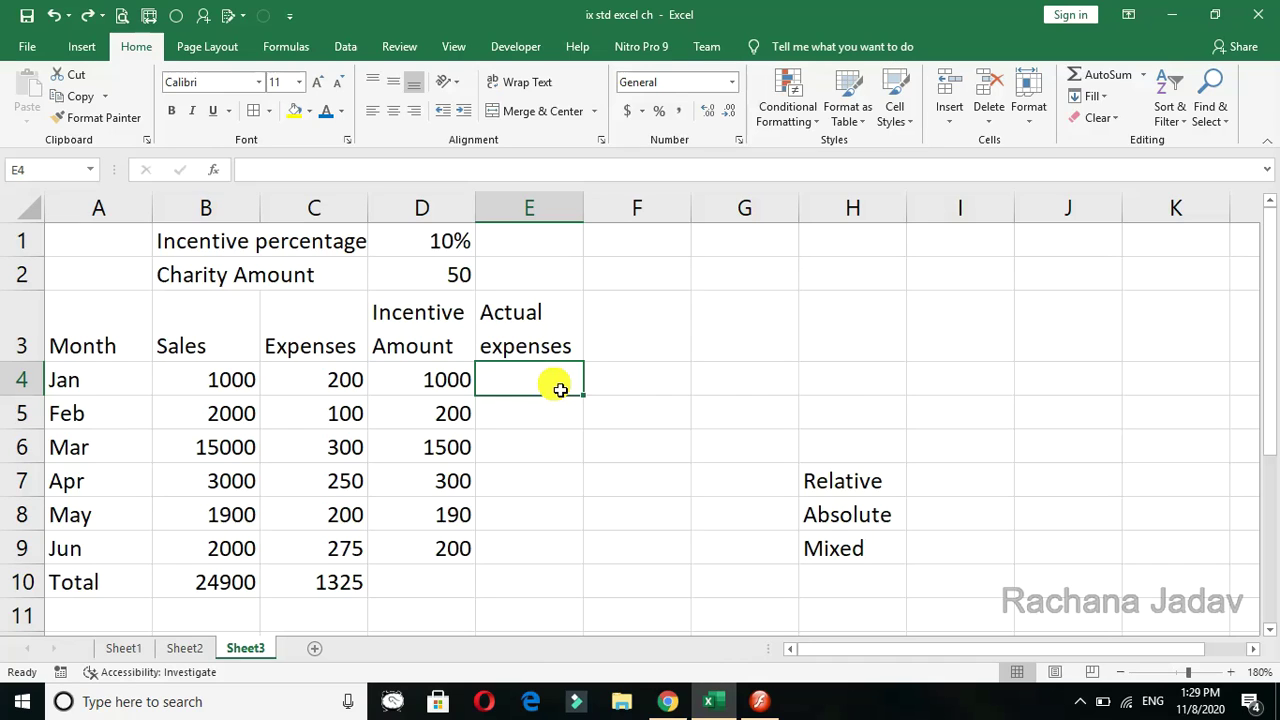
Enter the mixed-reference formula =$C4-D$2 in E4 for Jan's actual expenses.
{"action": "type", "text": "="}
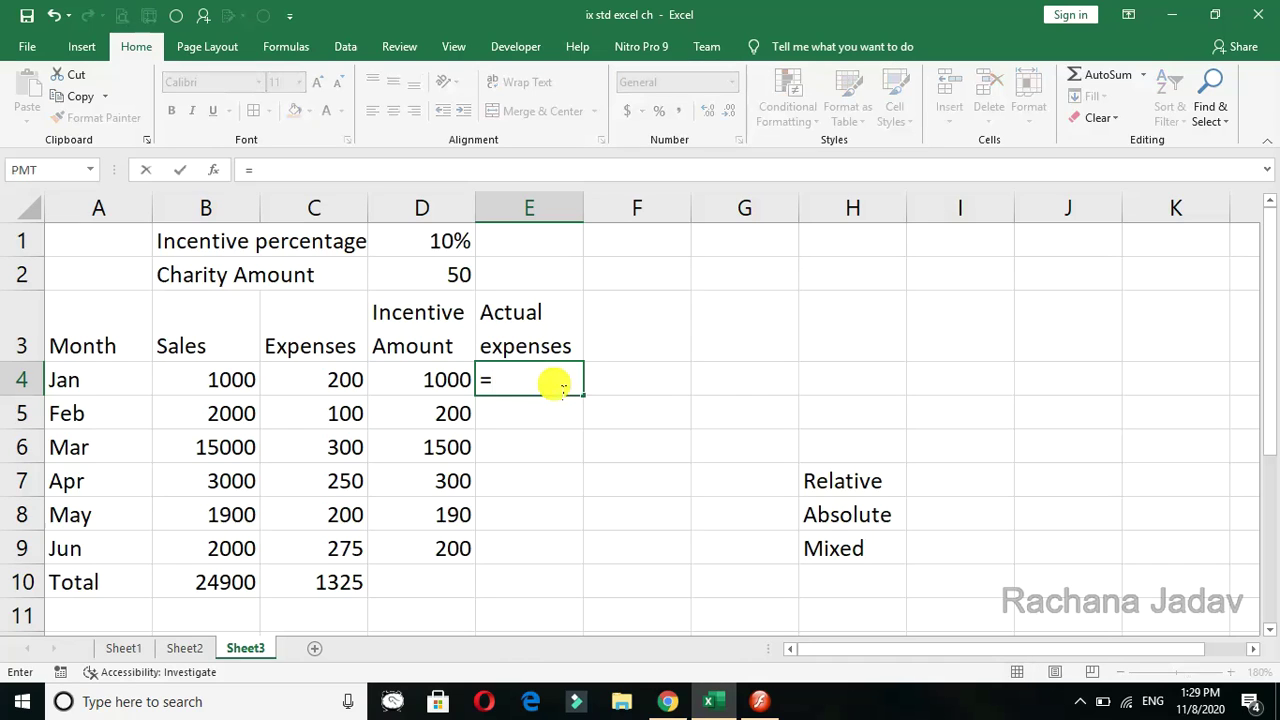
{"action": "left_click", "coordinate": [342, 392]}
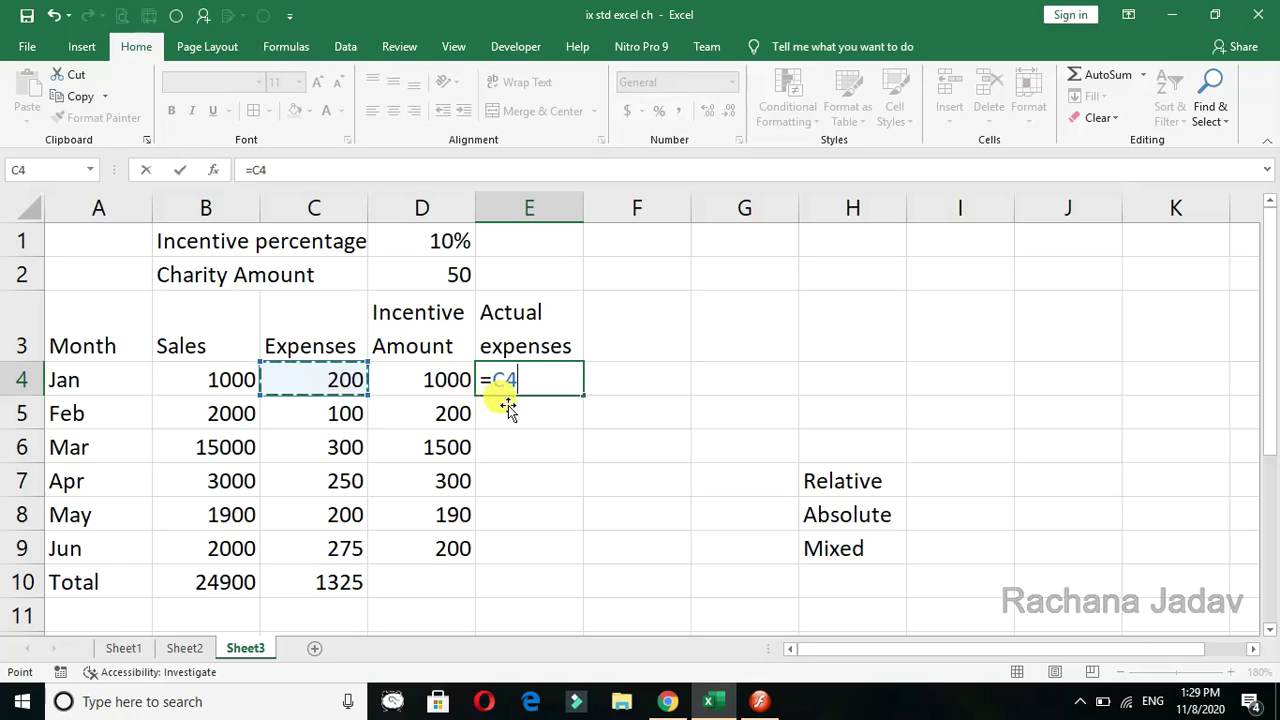
{"action": "type", "text": "-"}
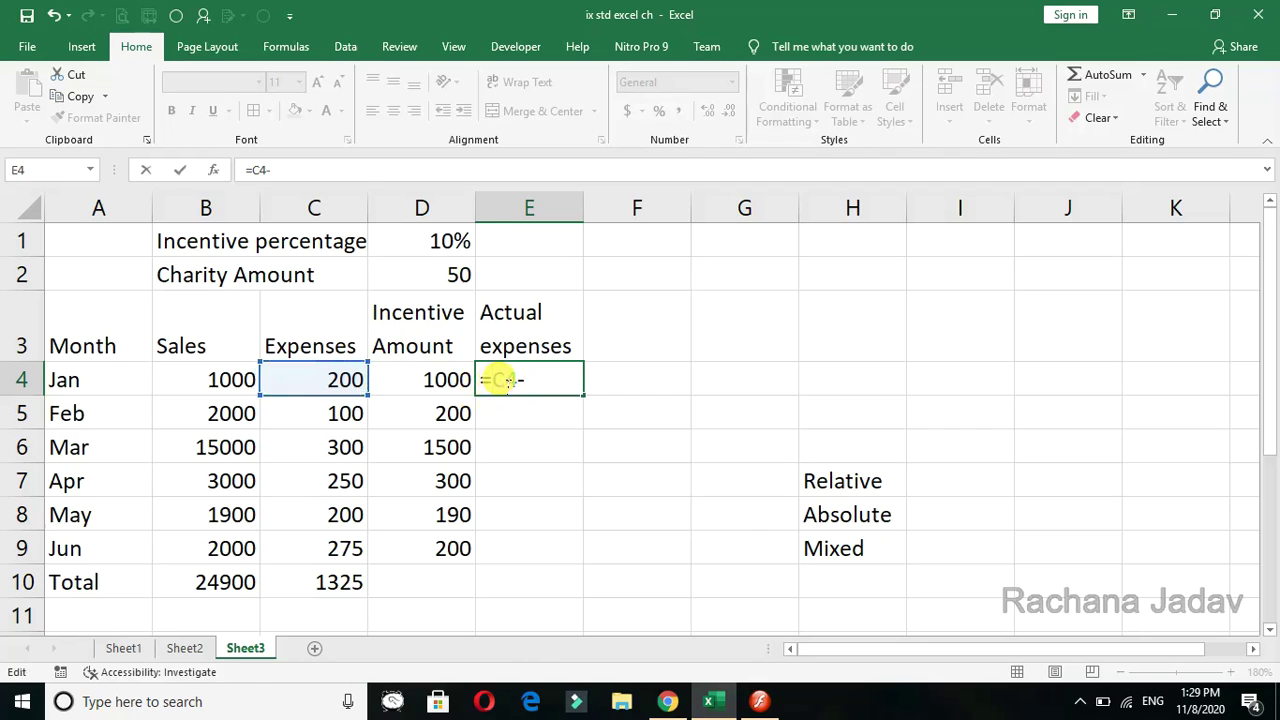
{"action": "type", "text": "$"}
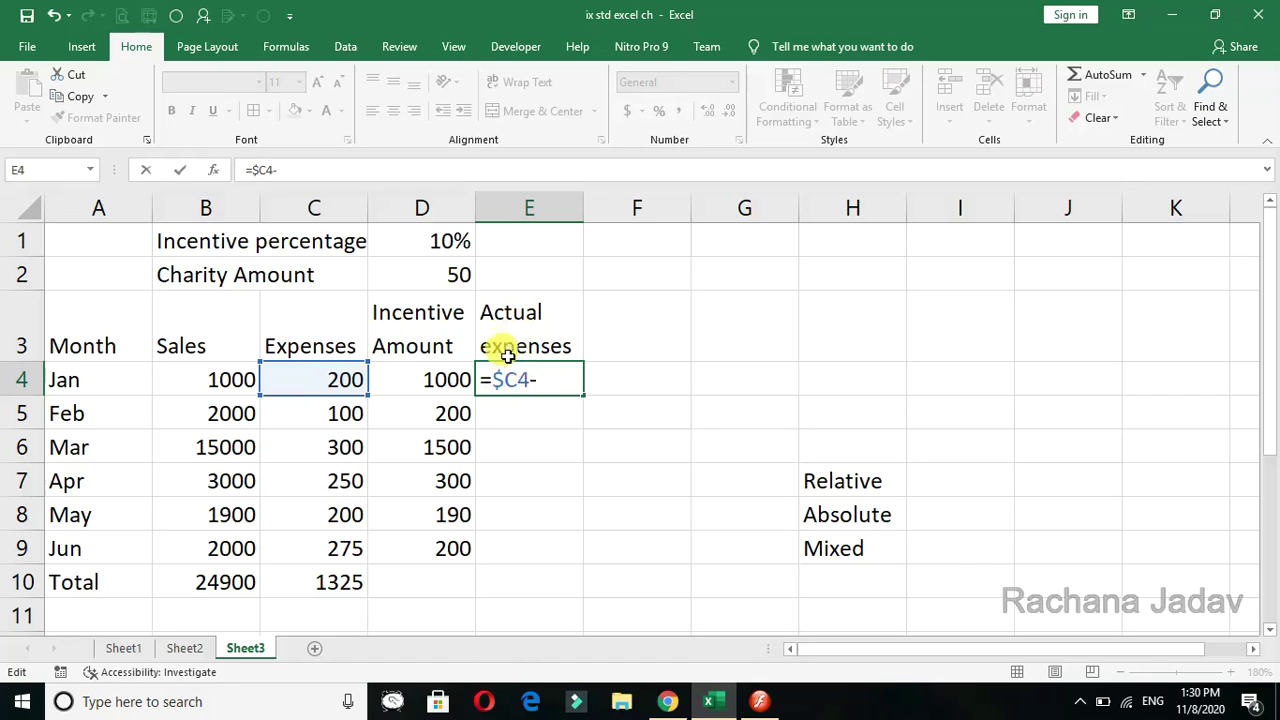
{"action": "left_click", "coordinate": [560, 380]}
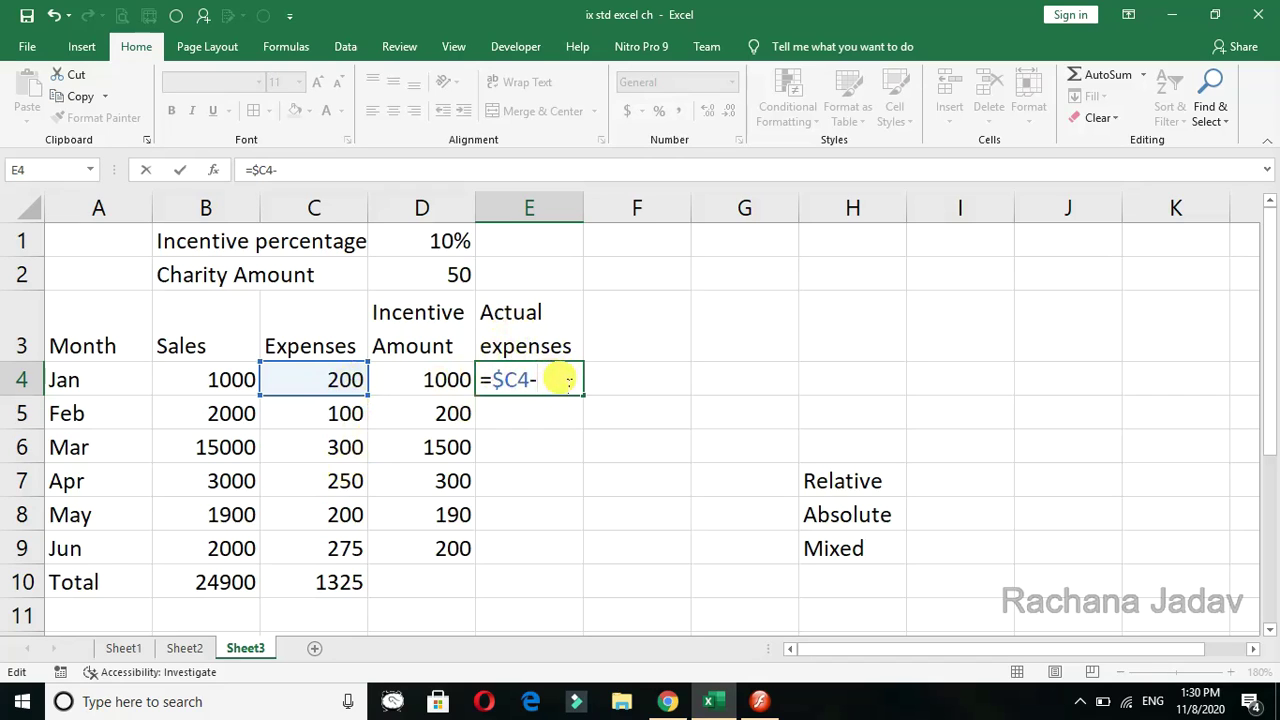
{"action": "left_click", "coordinate": [445, 278]}
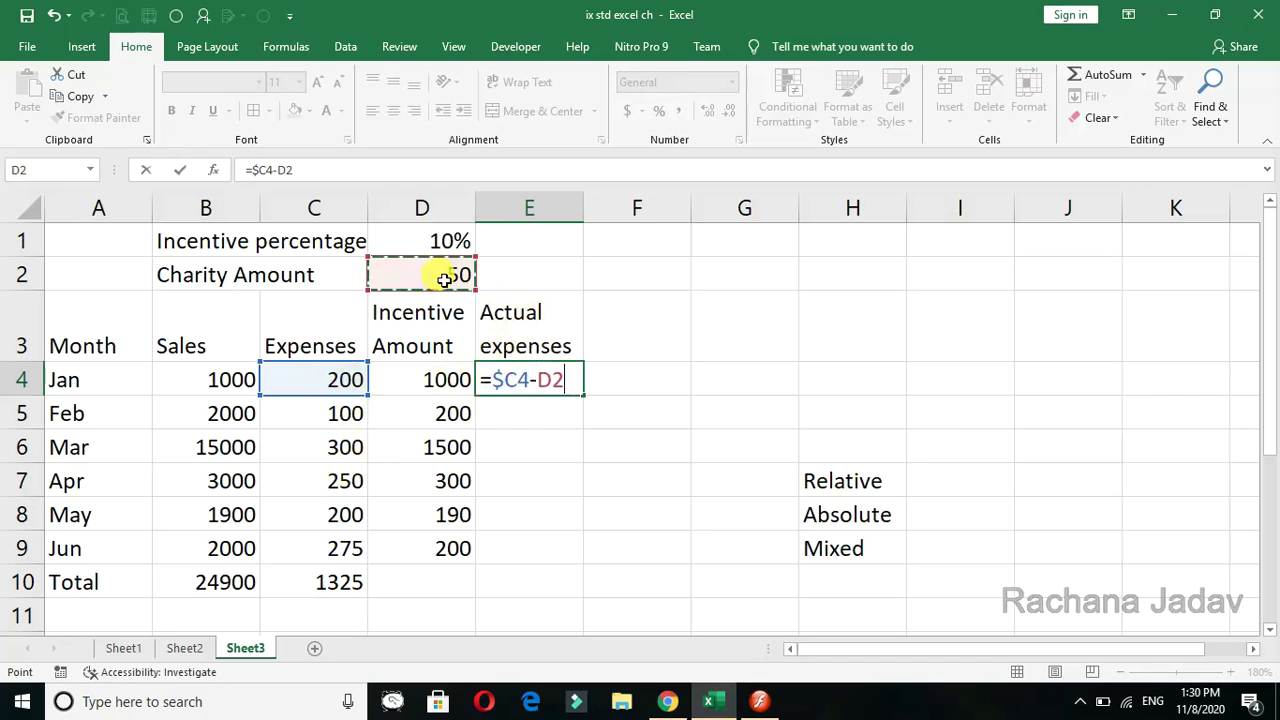
{"action": "left_click", "coordinate": [557, 380]}
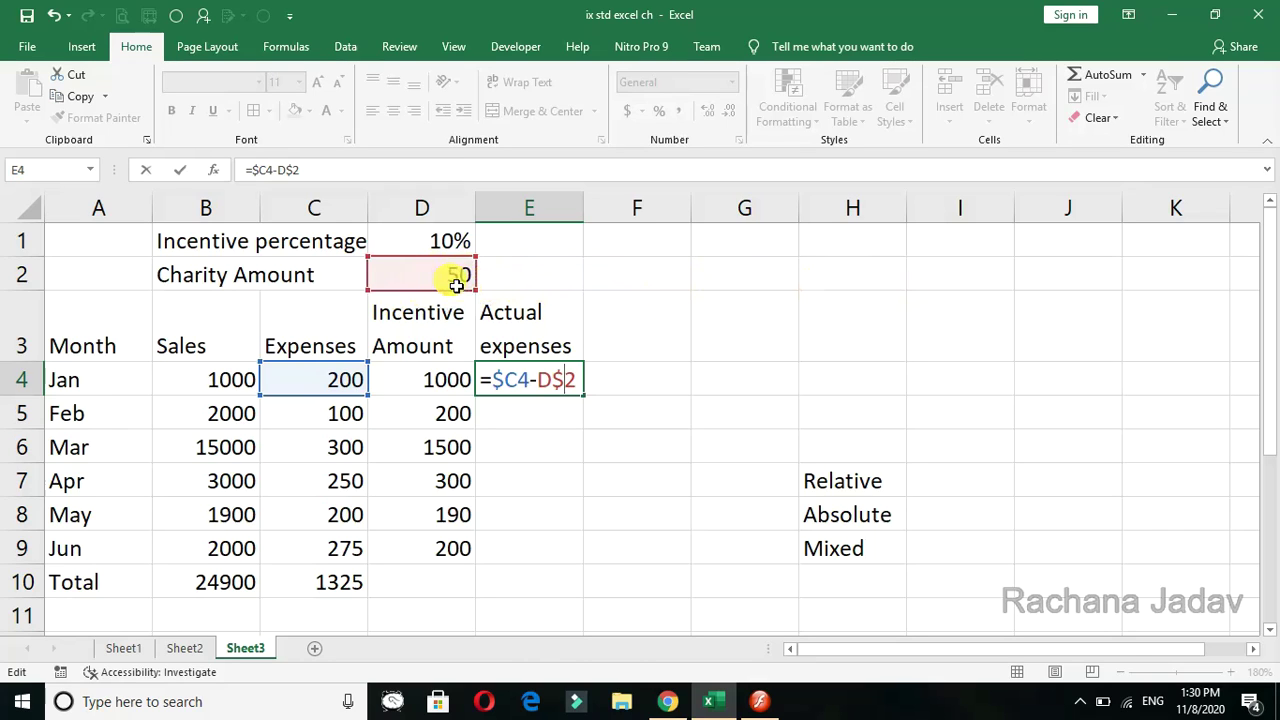
{"action": "key", "text": "Return"}
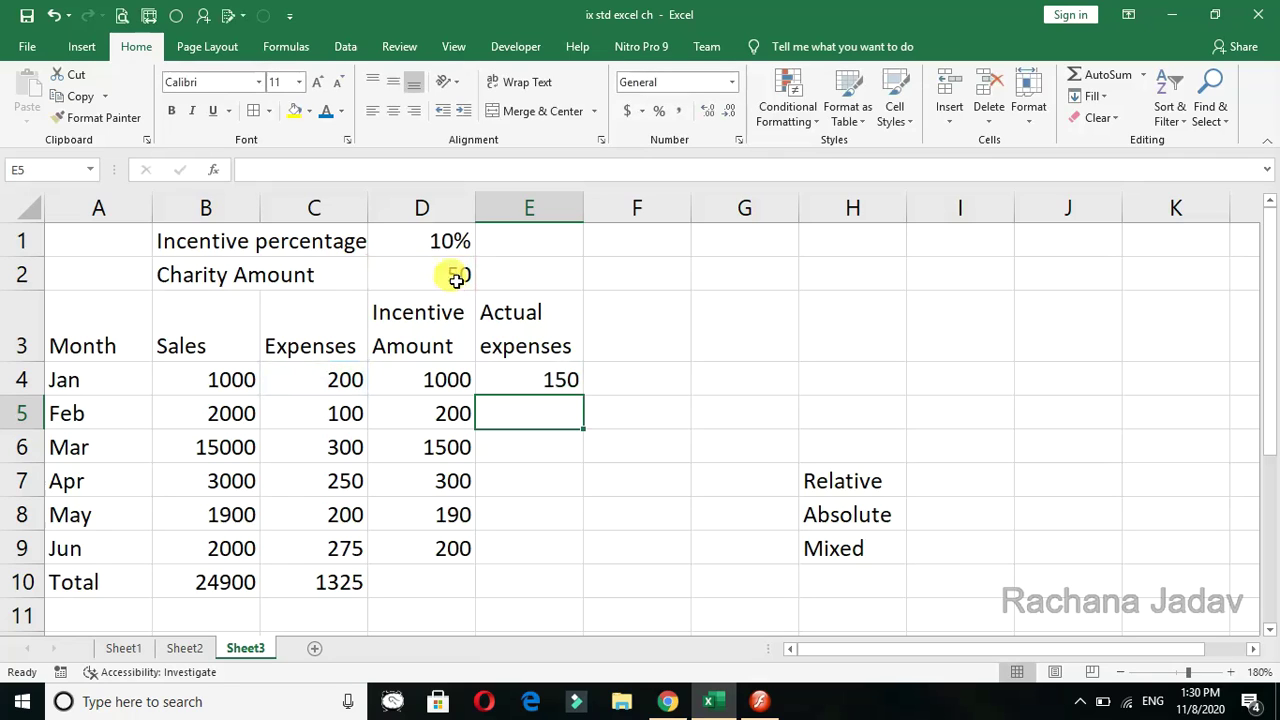
Fill E4's formula down to E9, giving 150, 50, 250, 200, 150 and 225.
{"action": "left_click", "coordinate": [531, 373]}
{"action": "left_click_drag", "start_coordinate": [589, 405], "coordinate": [594, 540]}
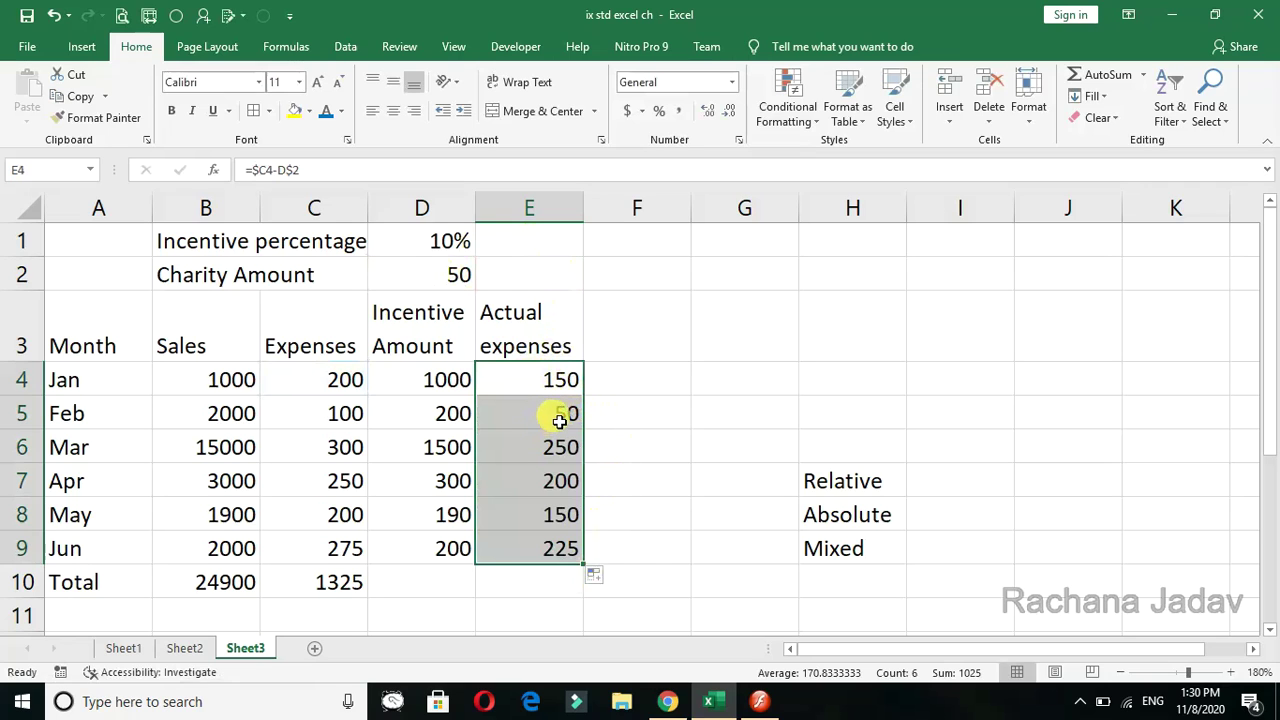
{"action": "scroll", "coordinate": [561, 420], "scroll_direction": "down", "scroll_amount": 2}
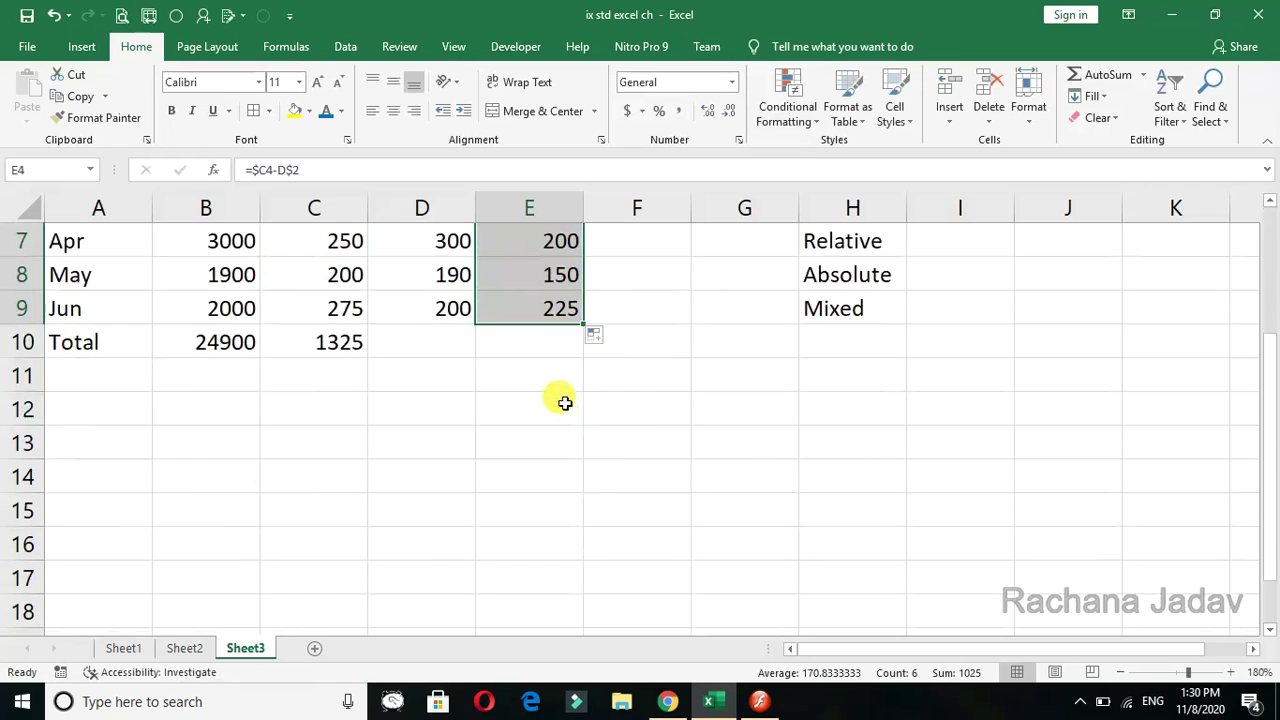